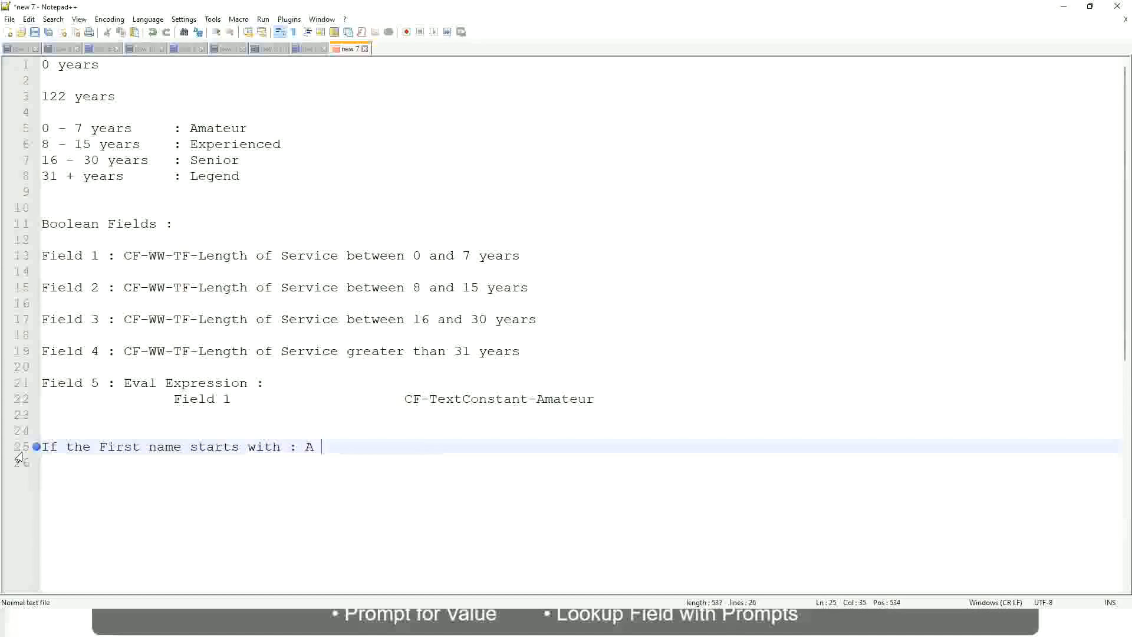
Complete the first-name rule on line 25 with the range A - G and the label A Listers
text(- G)
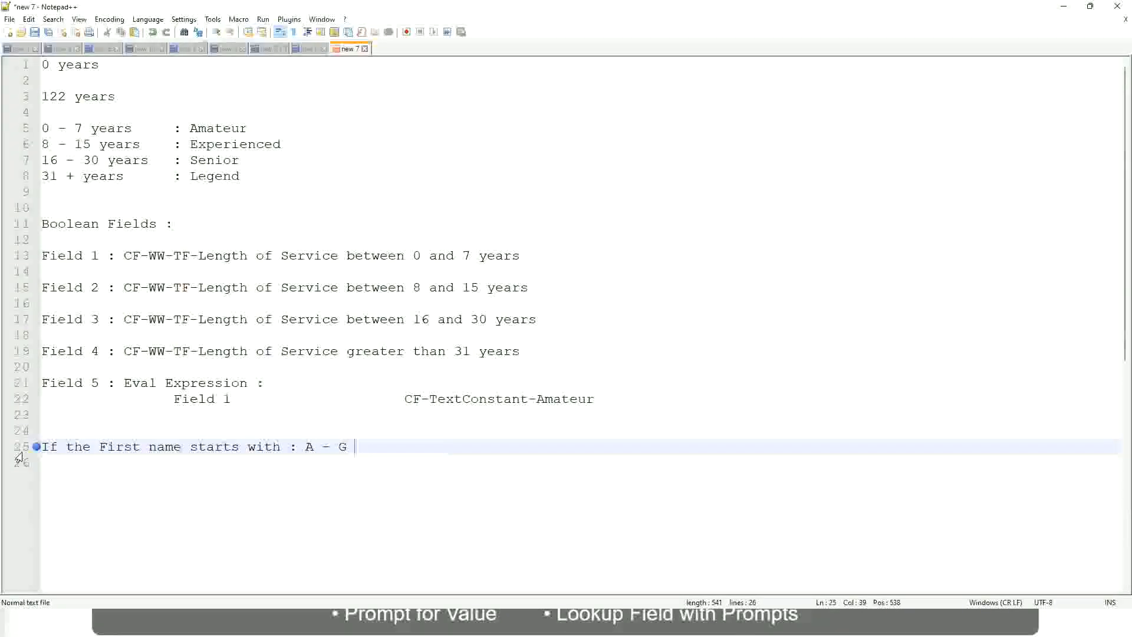
text(:)
key(Tab)
key(Tab)
text(A II)
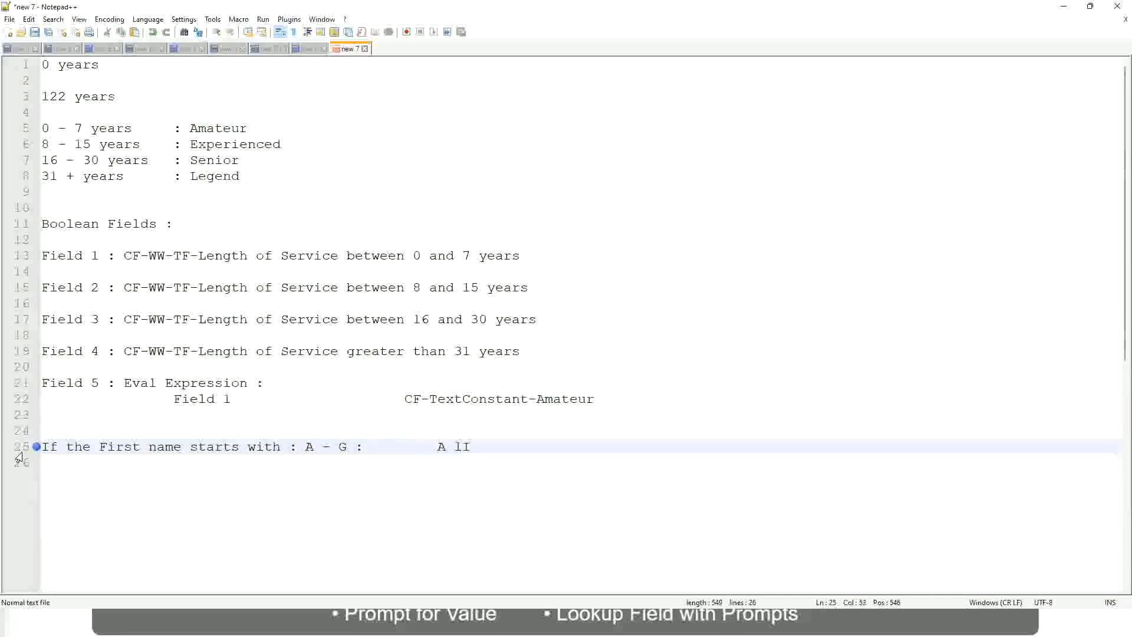
key(BackSpace)
key(BackSpace)
text(Listers)
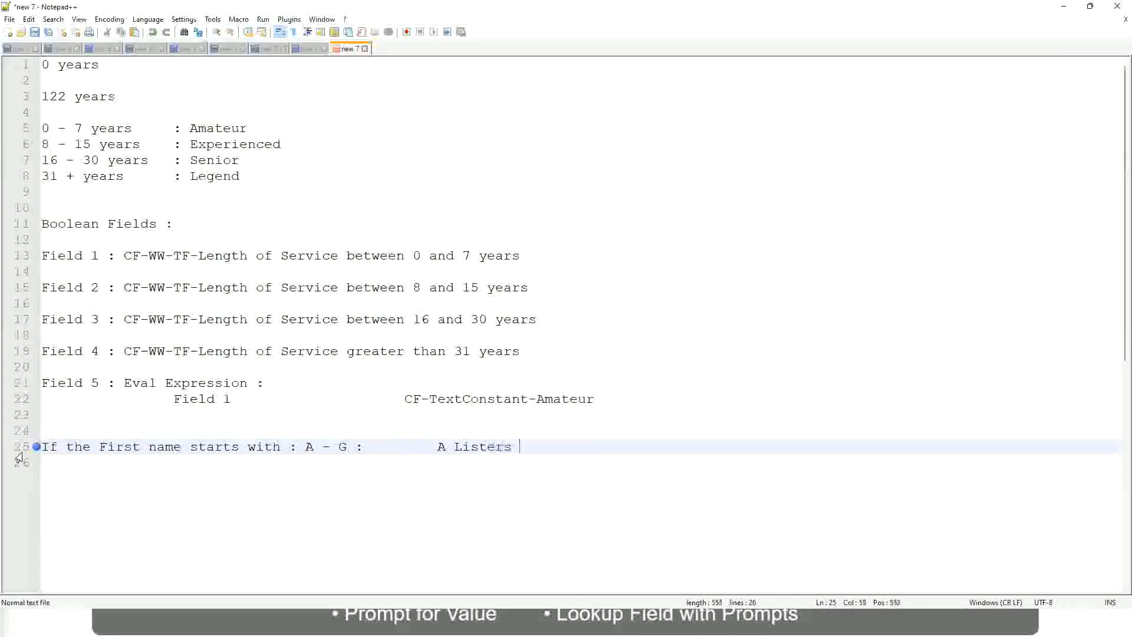
Enclose the A Listers label on line 25 in double quotes
key(BackSpace)
key(Left)
key(Left)
key(Left)
key(Left)
key(Left)
key(Left)
key(Left)
key(Left)
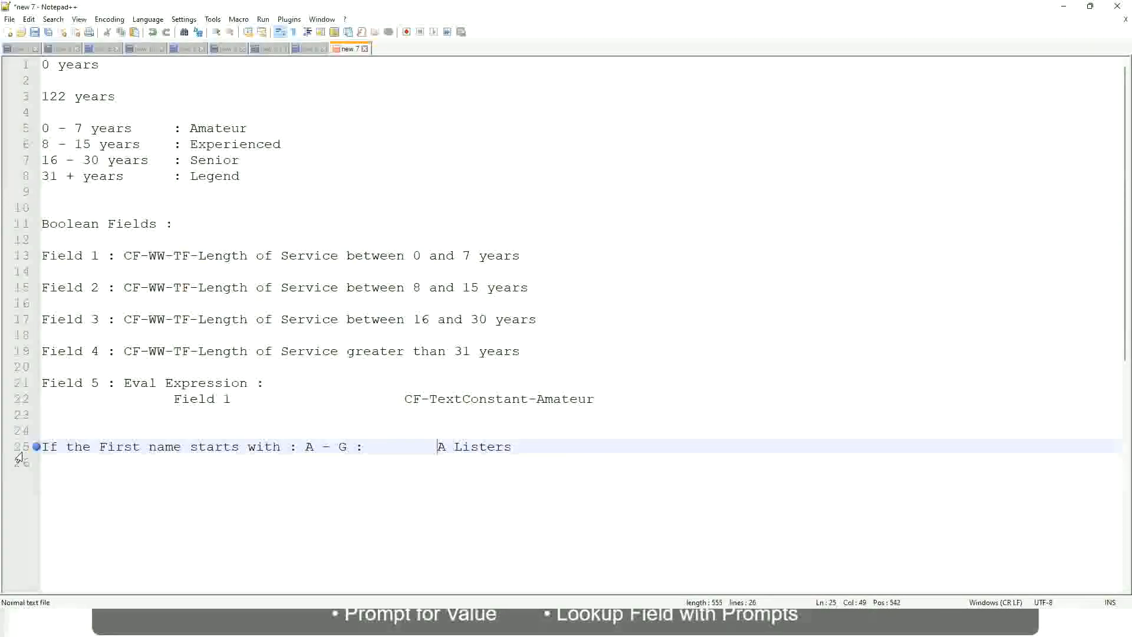
text("")
key(Right)
key(Left)
key(BackSpace)
key(Right)
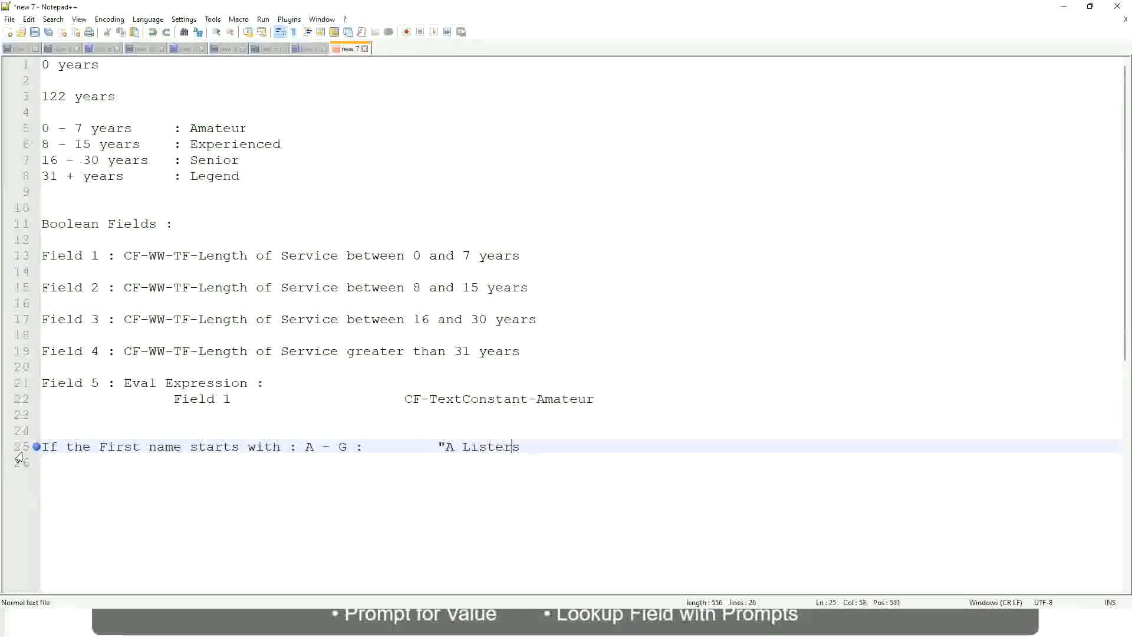
key(End)
key(Return)
text(")
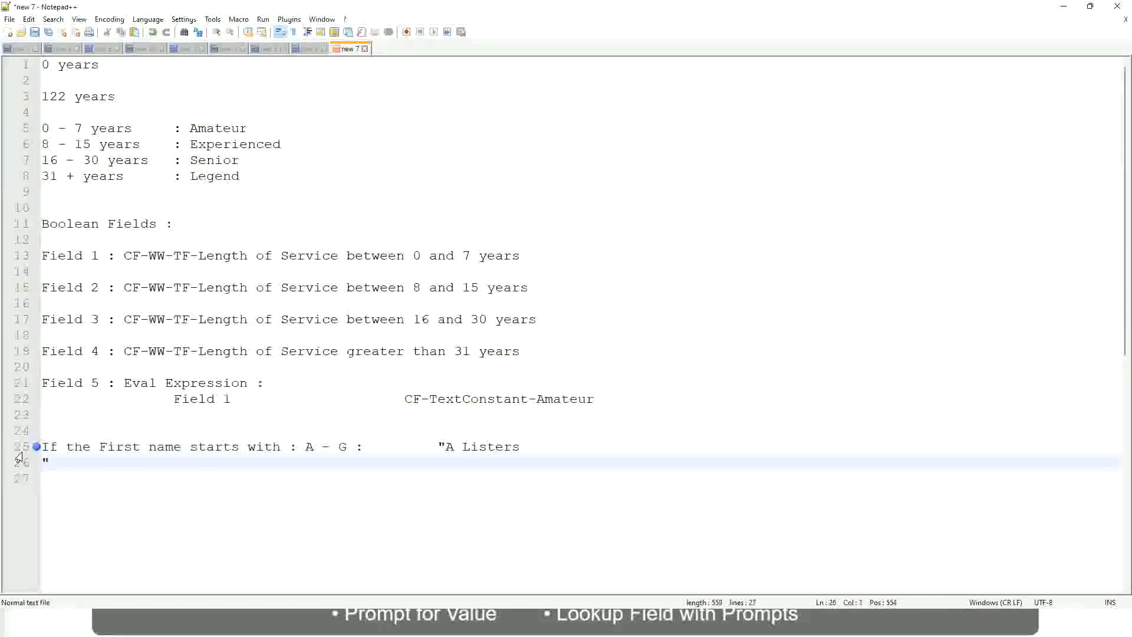
key(BackSpace)
key(BackSpace)
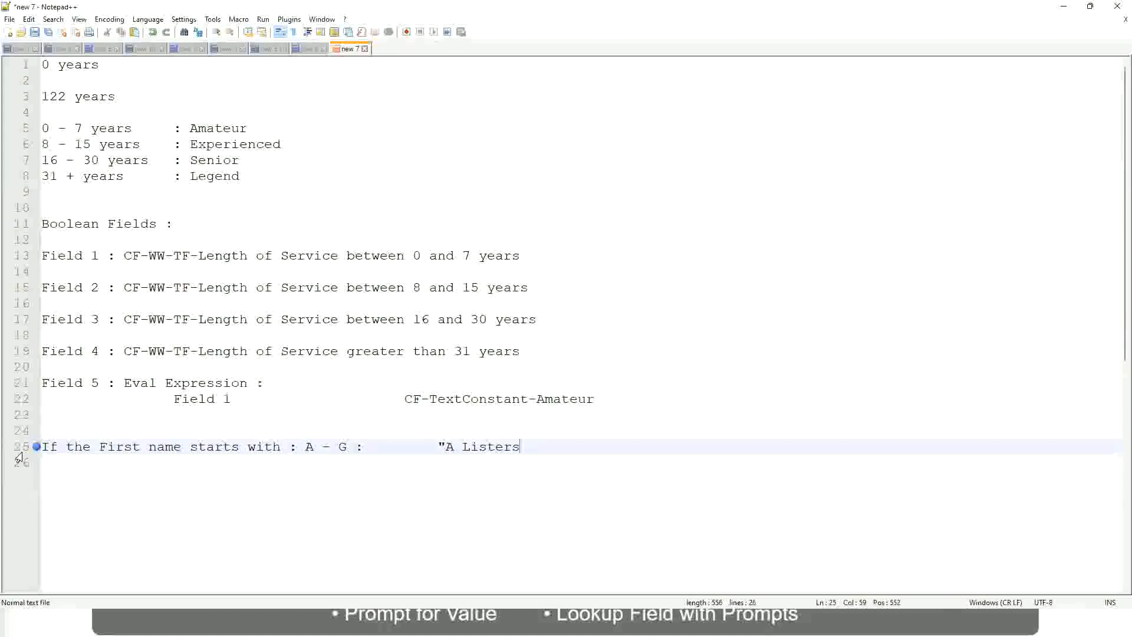
text(")
Add a line below for the range H - P with the label "His Majesty", aligned with the rule above
key(Return)
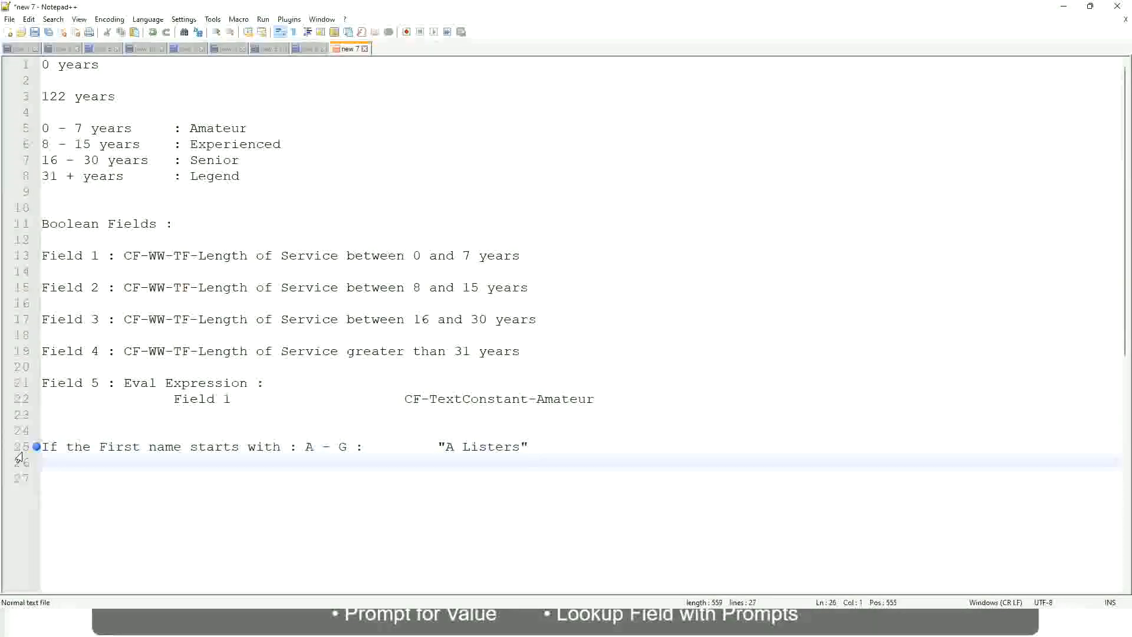
text(H -)
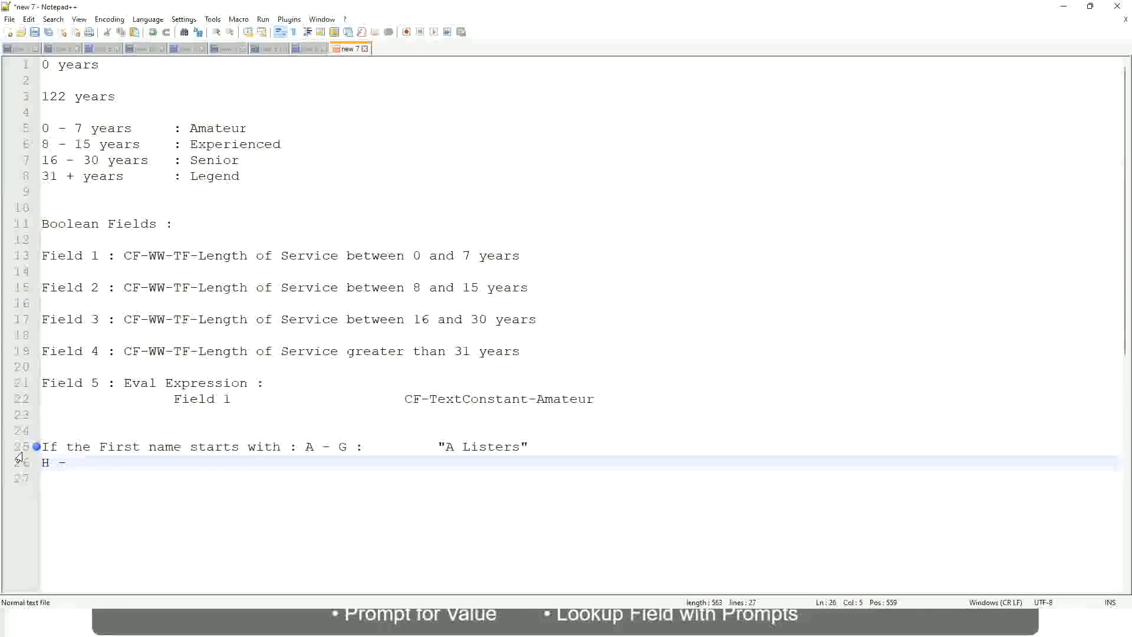
text(P)
key(Tab)
key(Tab)
key(Tab)
key(Tab)
key(Tab)
key(Tab)
key(Tab)
key(Tab)
key(Tab)
text(:)
key(Tab)
key(Tab)
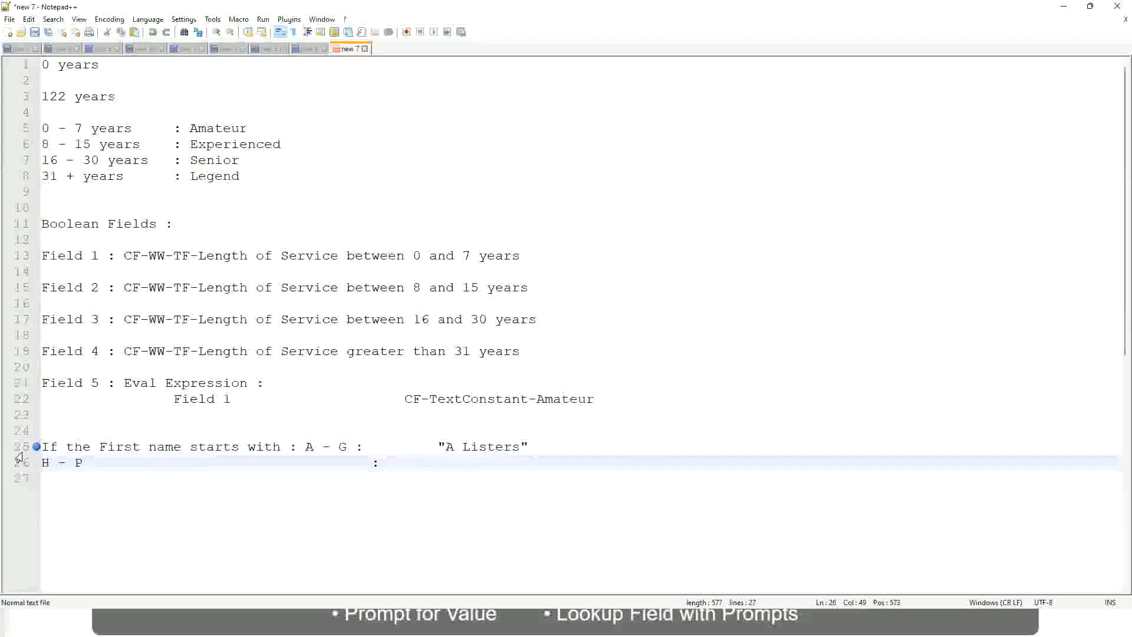
text("His Majesty)
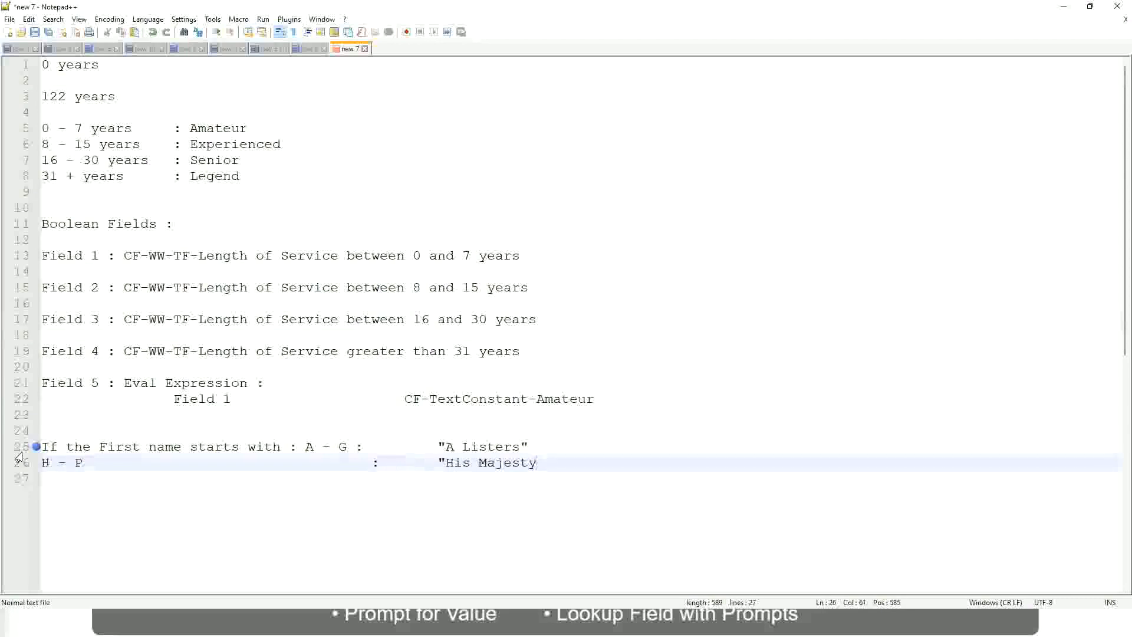
text("")
key(BackSpace)
Add a third line for the range L - Z with the label "Lords", aligned with the lines above
key(Return)
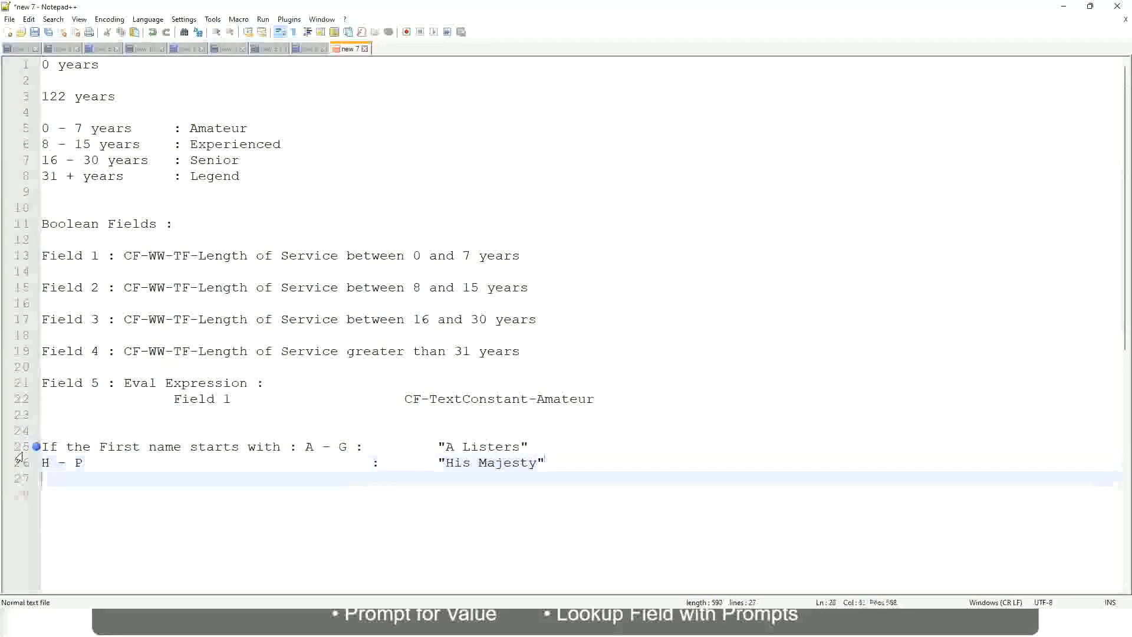
text(L - Z)
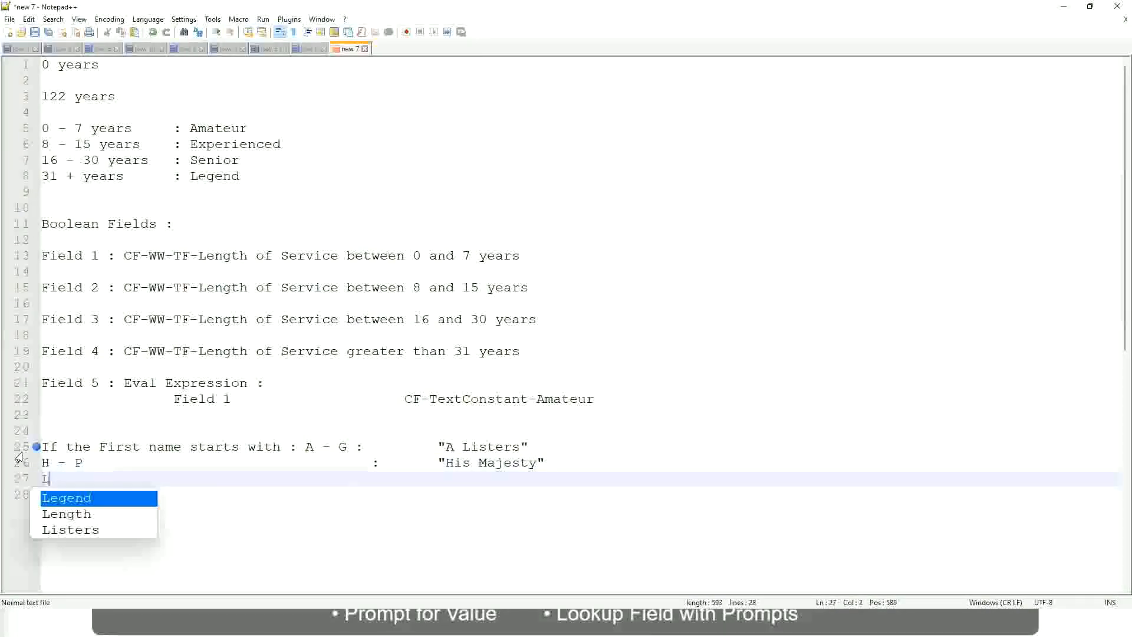
key(Tab)
key(Tab)
key(Tab)
key(Tab)
key(Tab)
key(Tab)
key(Tab)
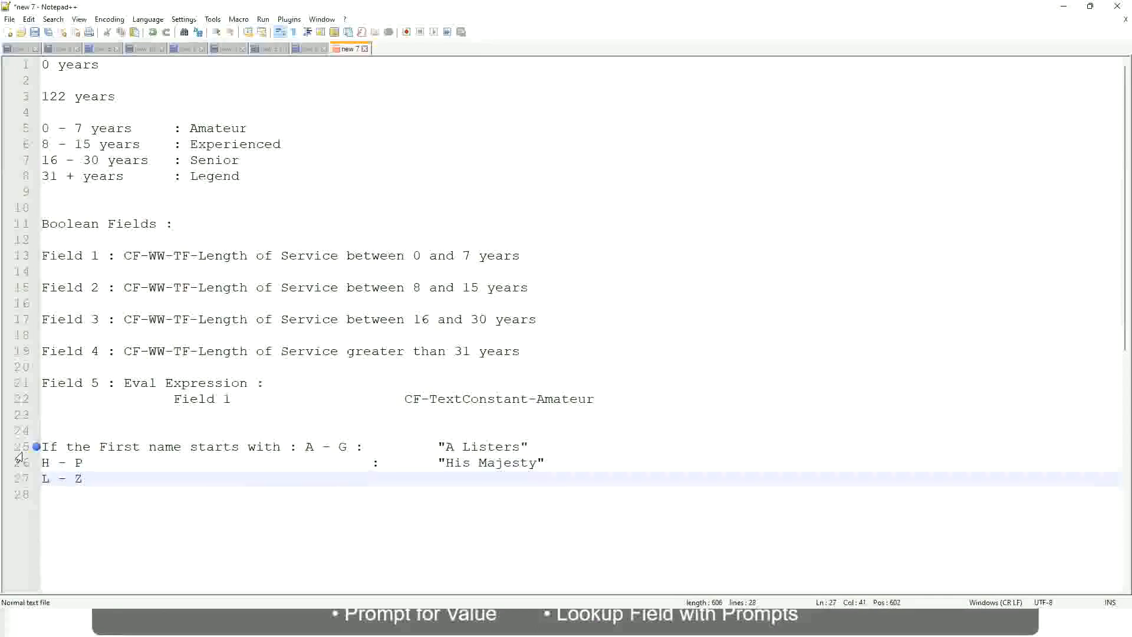
text(:       "Lords)
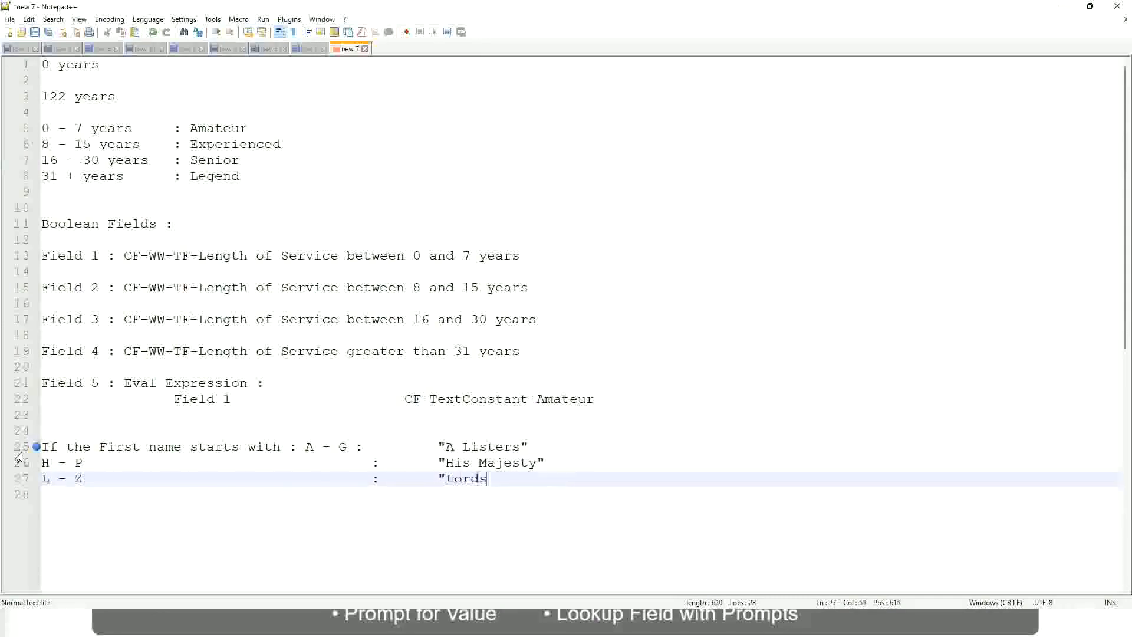
text("")
key(BackSpace)
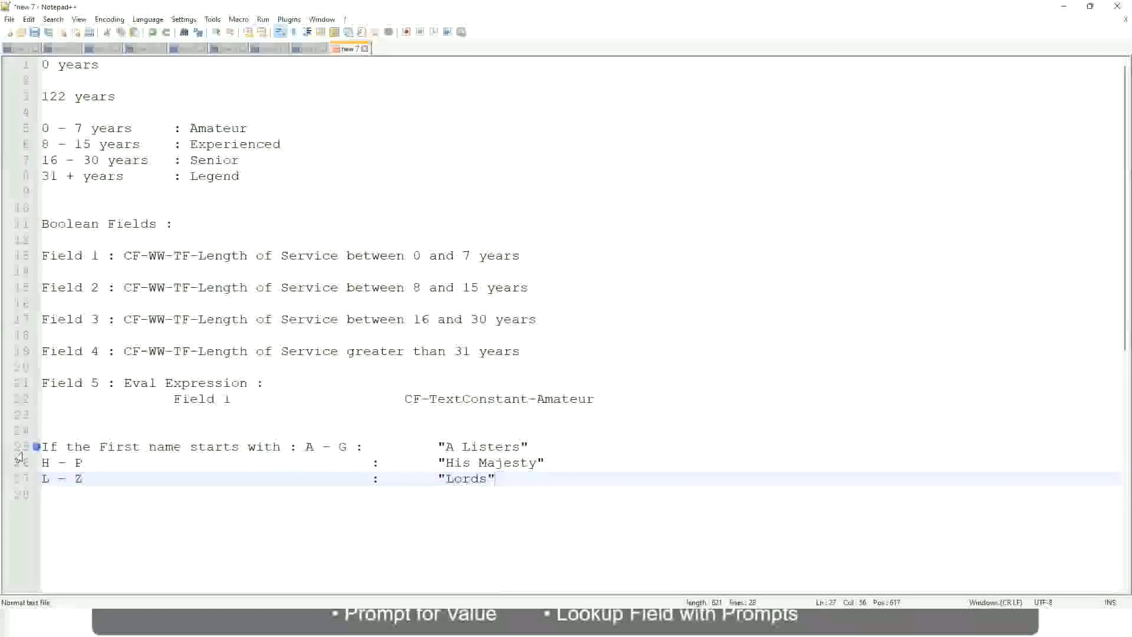
click(506, 480)
drag(491, 479, 538, 447)
click(466, 446)
click(511, 463)
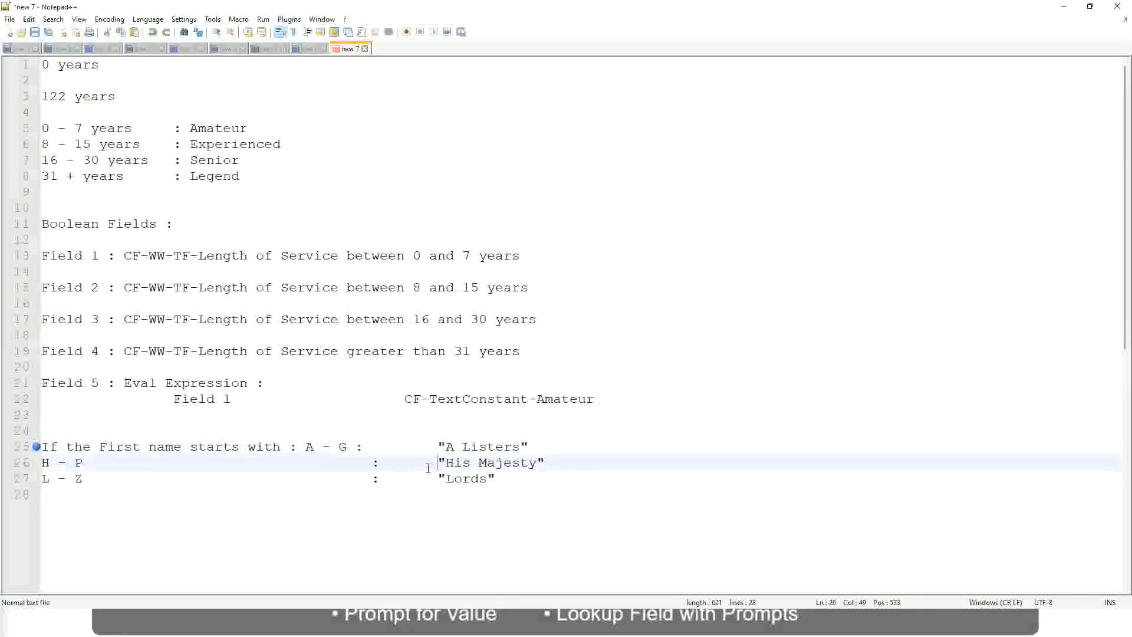
Replace the three first-name rule lines with the opening word "If" of a new condition
drag(515, 497, 39, 448)
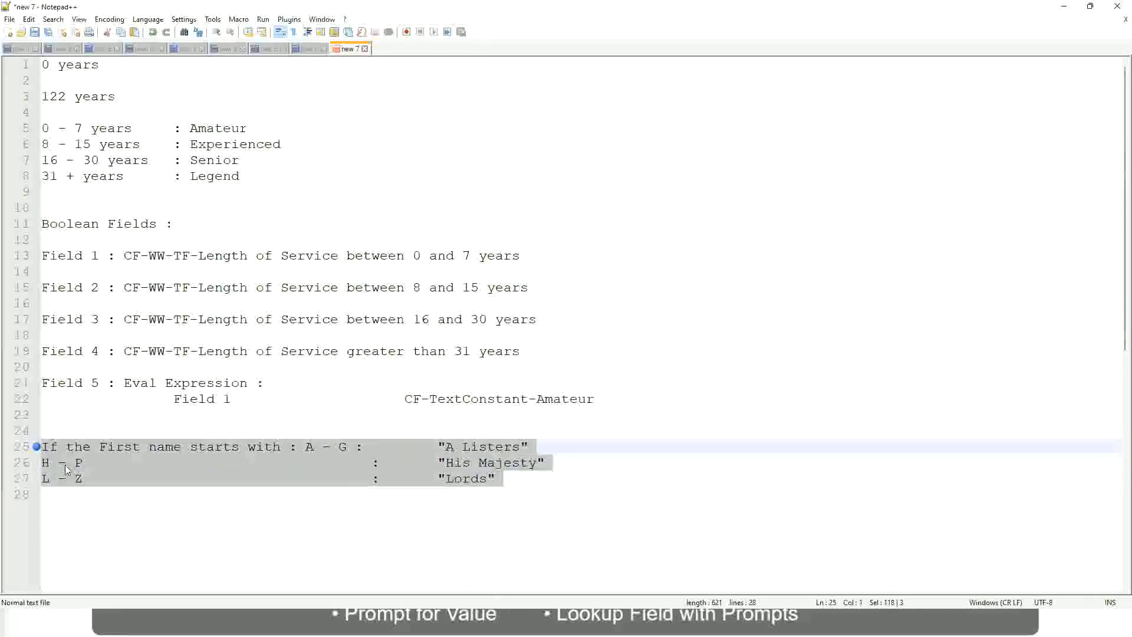
text(If )
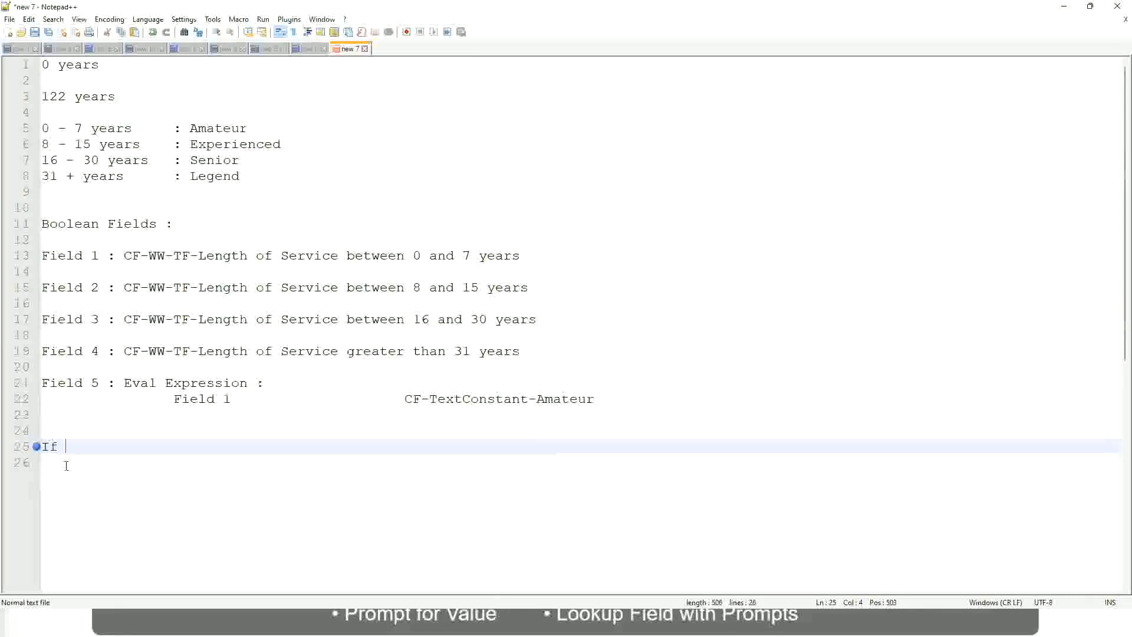
text(Prior E)
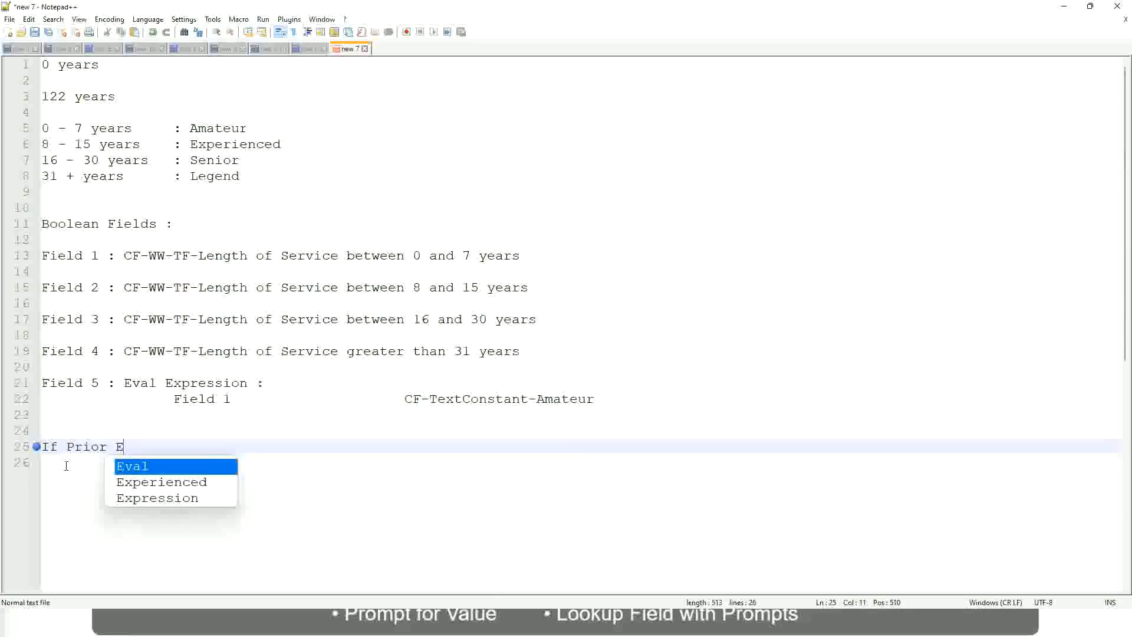
text(xperience)
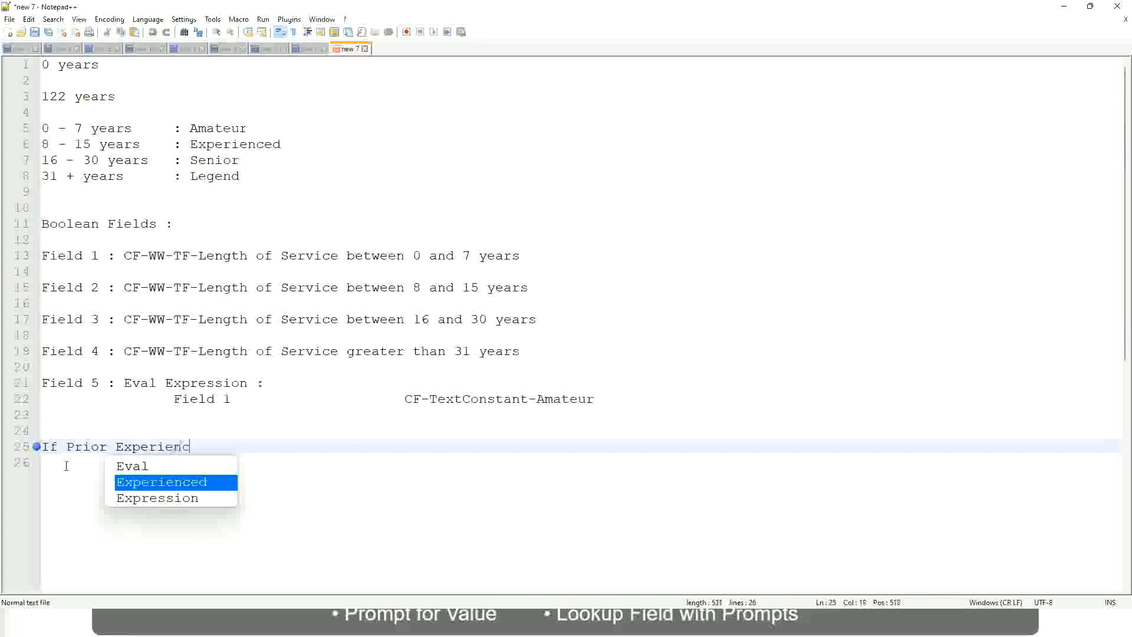
key(BackSpace)
key(BackSpace)
key(BackSpace)
key(BackSpace)
key(BackSpace)
key(BackSpace)
key(BackSpace)
key(BackSpace)
key(BackSpace)
key(BackSpace)
key(BackSpace)
key(BackSpace)
key(BackSpace)
key(BackSpace)
key(BackSpace)
key(BackSpace)
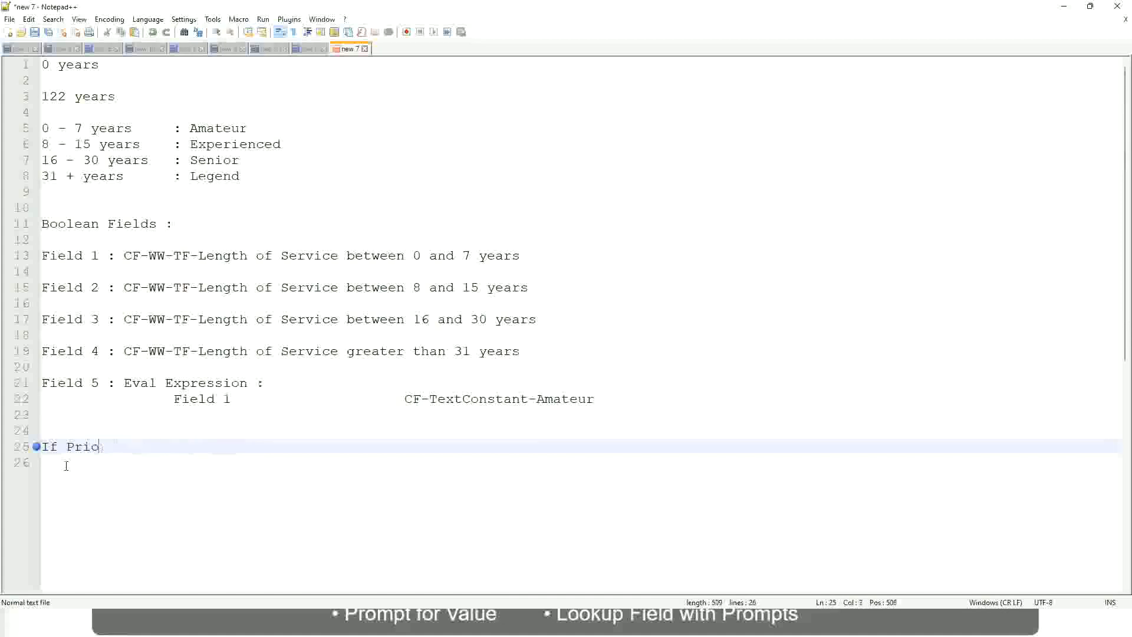
text(Job )
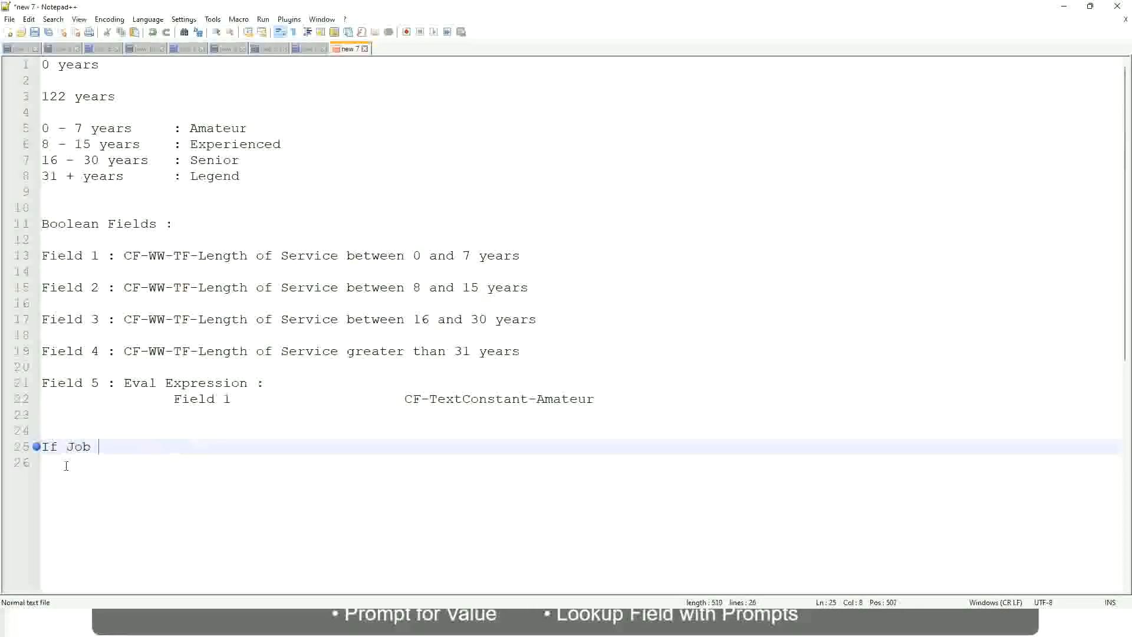
text(Profile is )
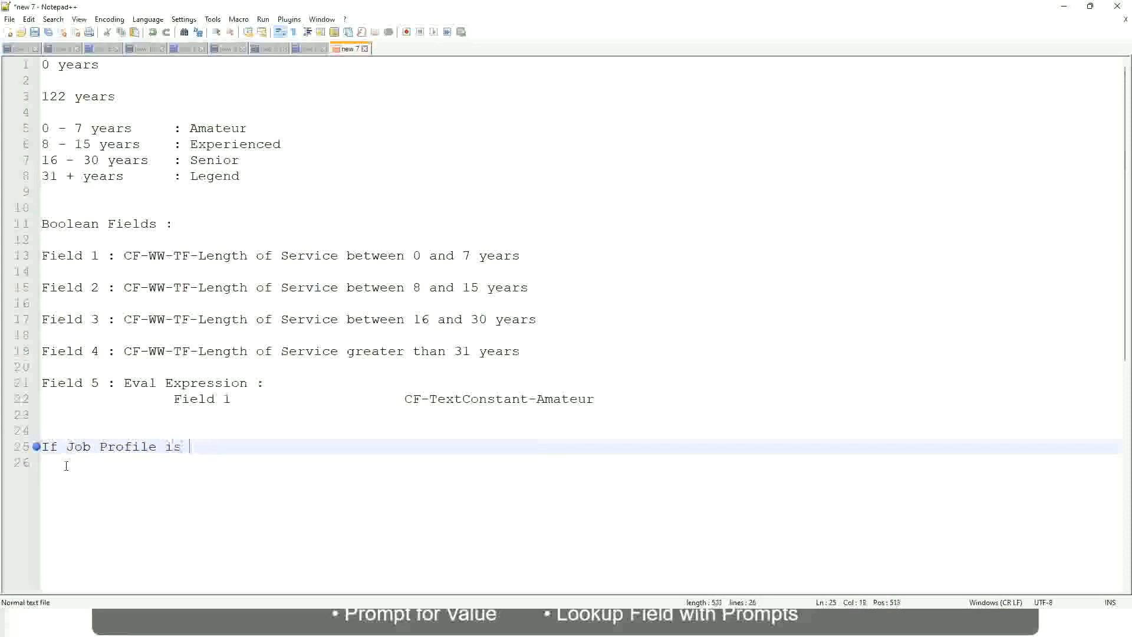
text(: Mana)
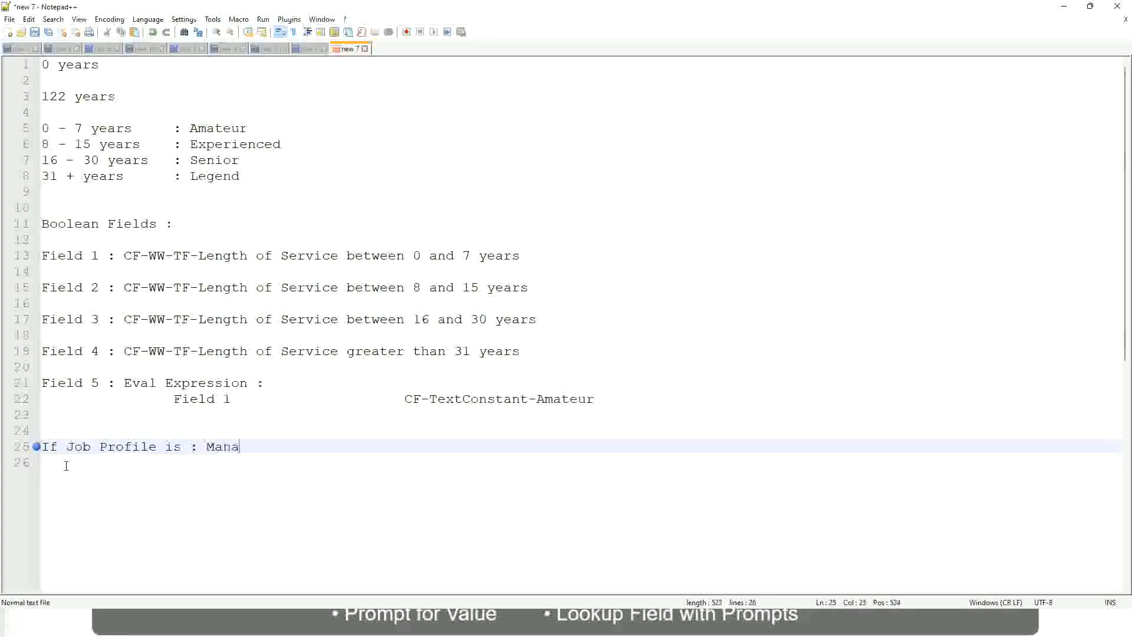
text(ger)
key(BackSpace)
key(BackSpace)
key(BackSpace)
key(BackSpace)
key(BackSpace)
key(BackSpace)
key(BackSpace)
key(BackSpace)
key(BackSpace)
key(BackSpace)
key(BackSpace)
key(BackSpace)
key(BackSpace)
key(BackSpace)
key(BackSpace)
key(BackSpace)
key(BackSpace)
key(BackSpace)
key(BackSpace)
key(BackSpace)
key(BackSpace)
Write the condition after "If" on line 25 as "Management Level is Manager or Above"
text(Manage)
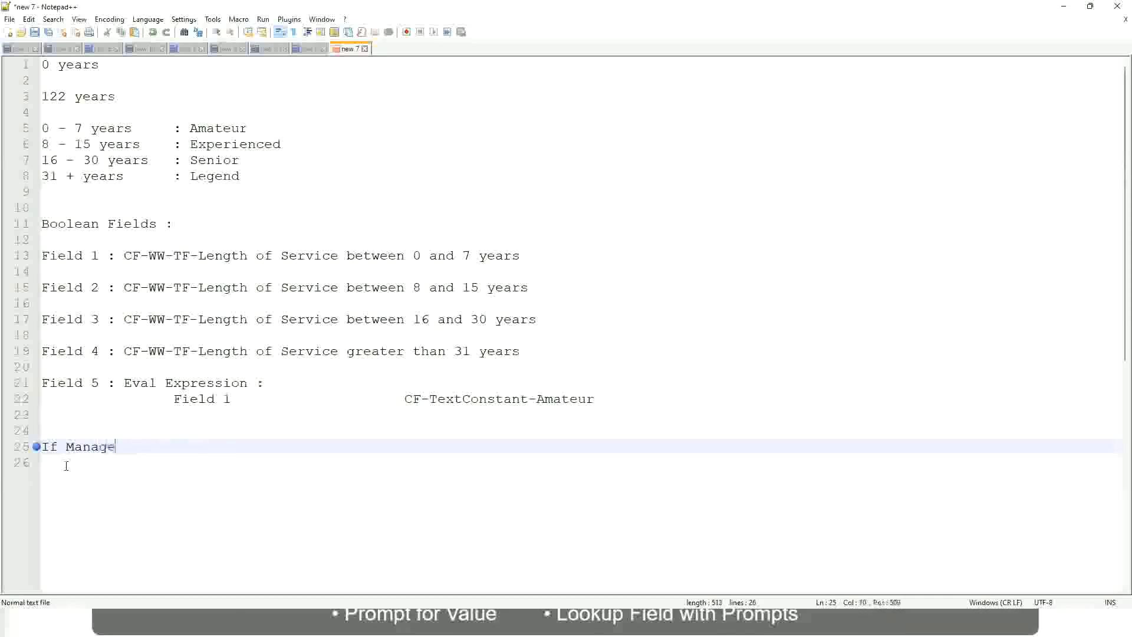
text(ment Level )
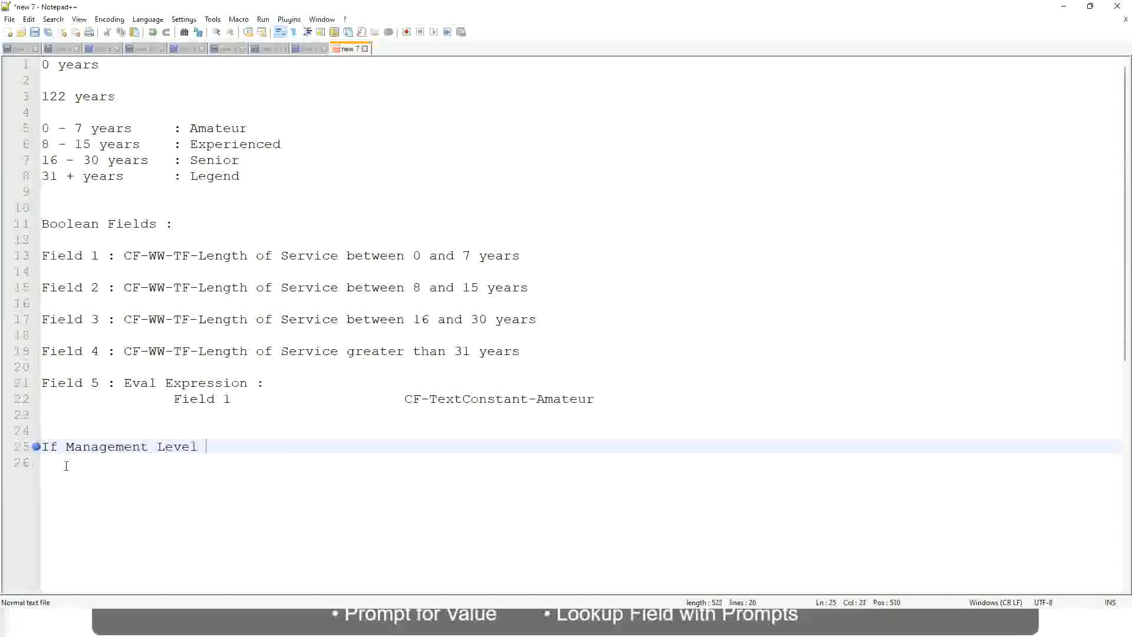
text(is Manager )
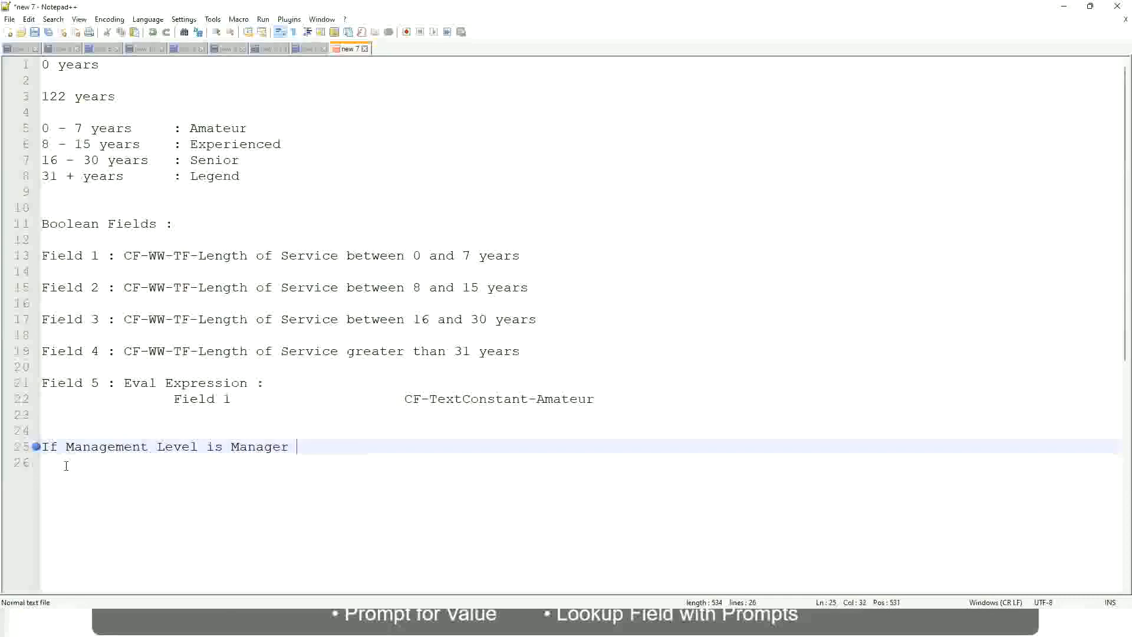
text(or Above)
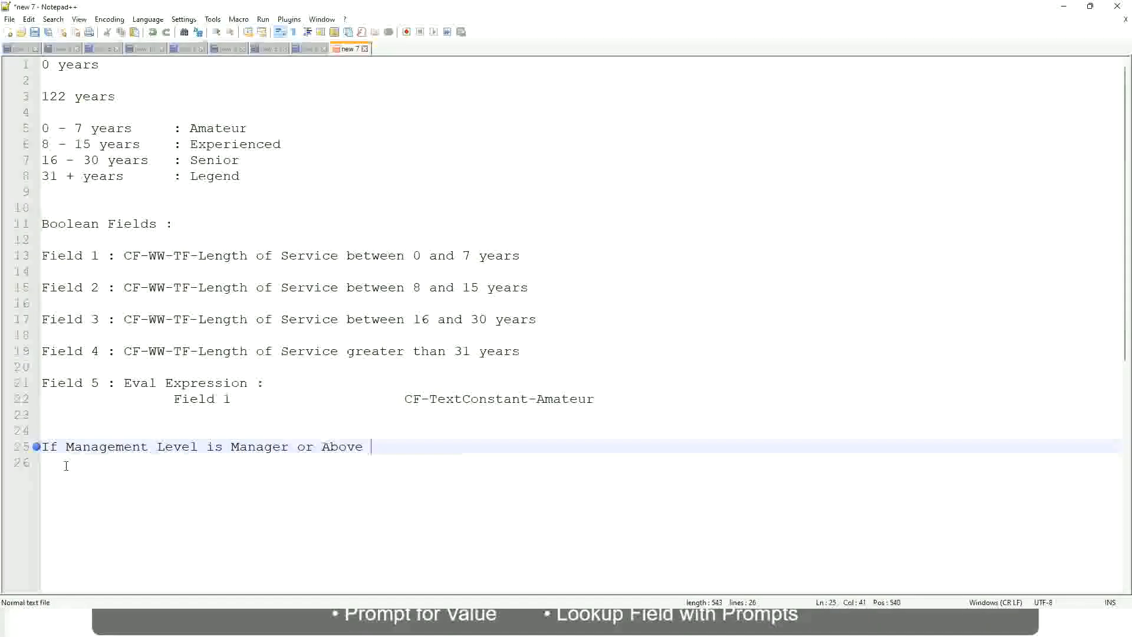
Add the outcome "Proposed Allowance Plan : Car Allowance" on the same line, spaced well apart from the condition
key(Tab)
key(Tab)
key(Tab)
key(Tab)
key(Tab)
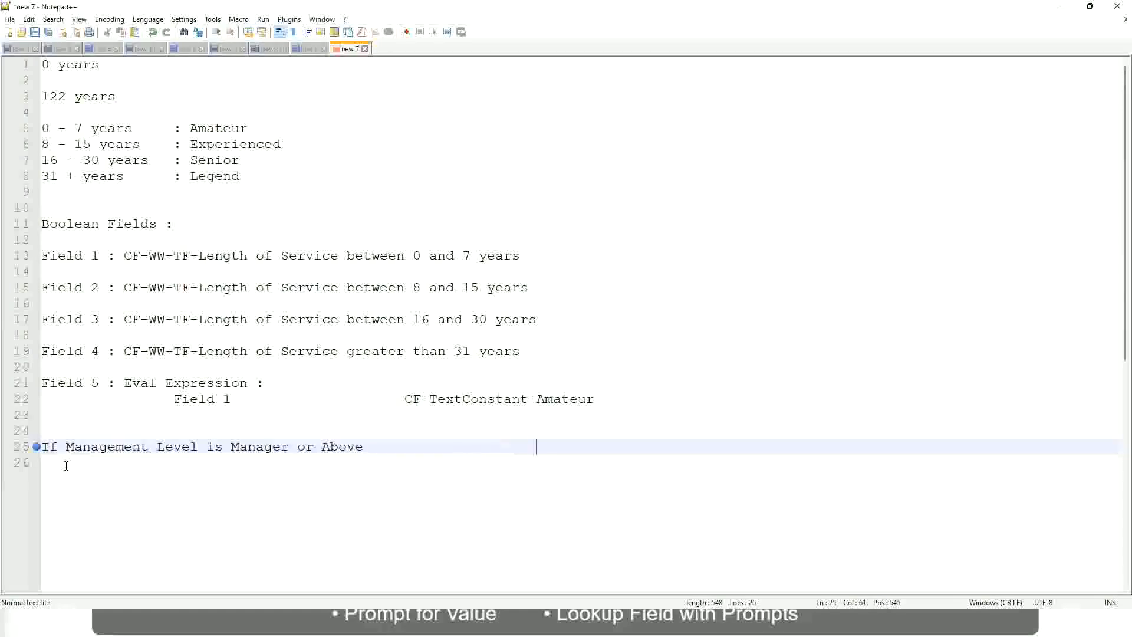
text(Proposed)
text(Allowance )
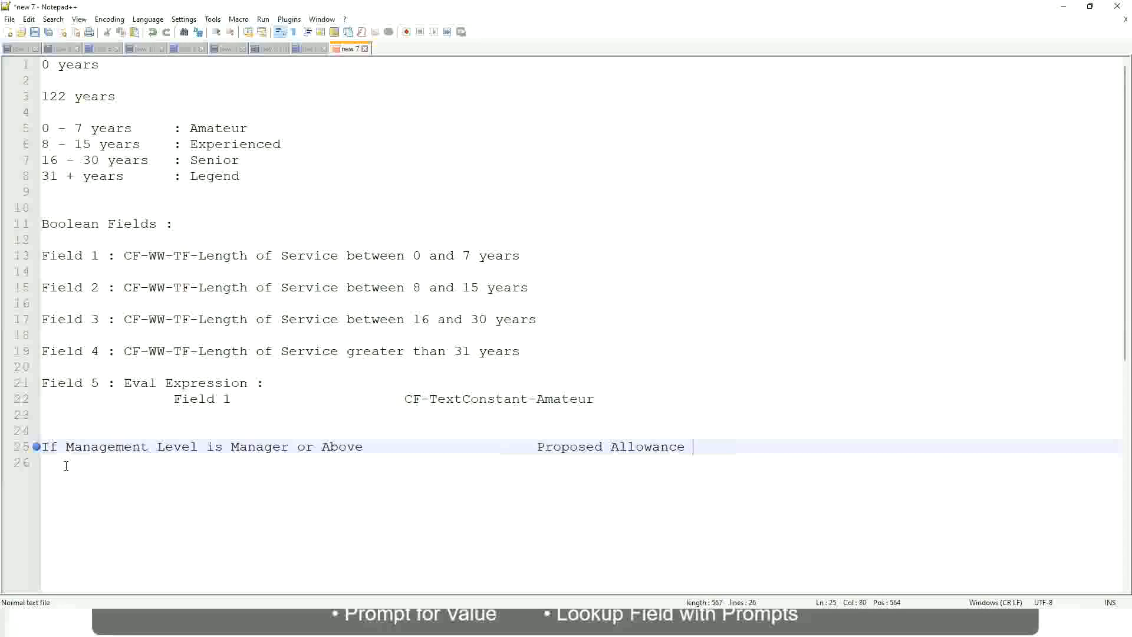
text(Plan)
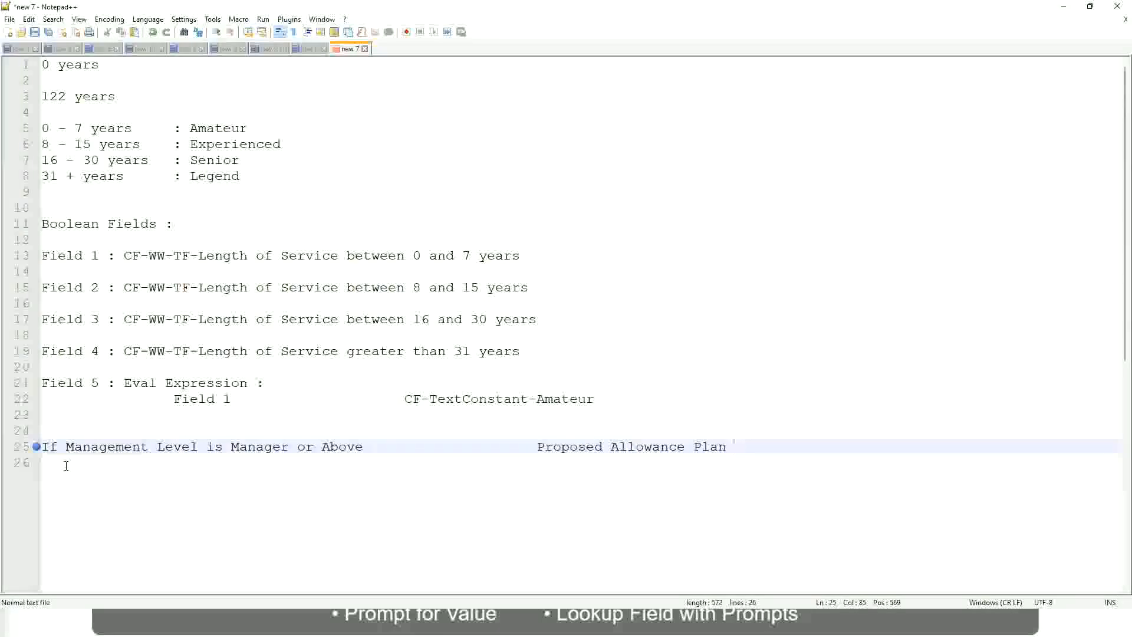
text(: )
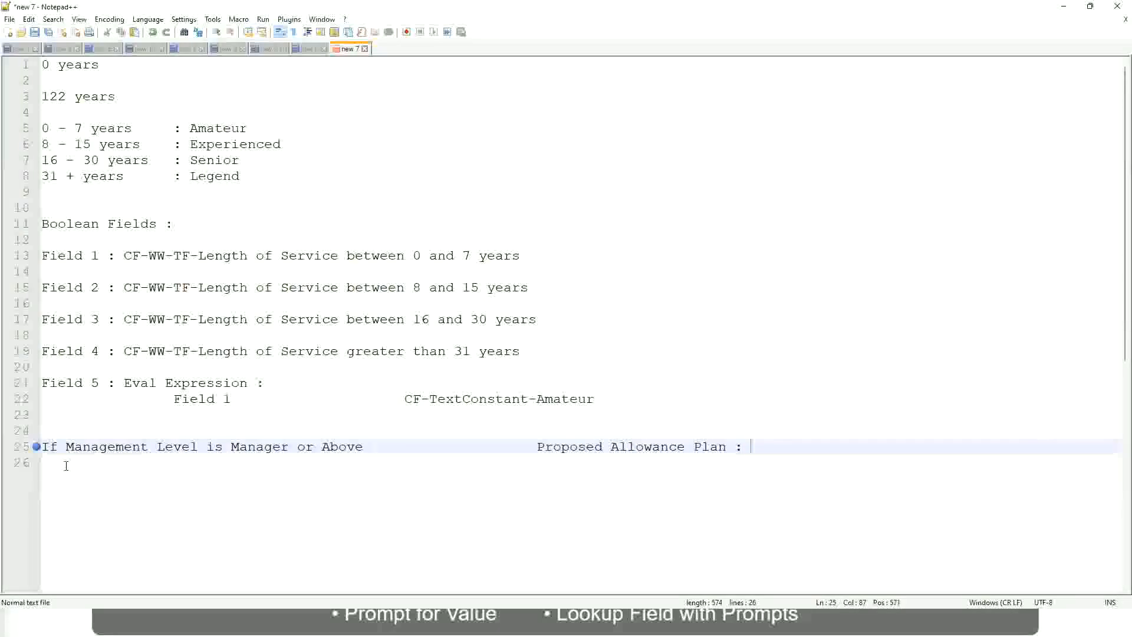
text(Car Allowance)
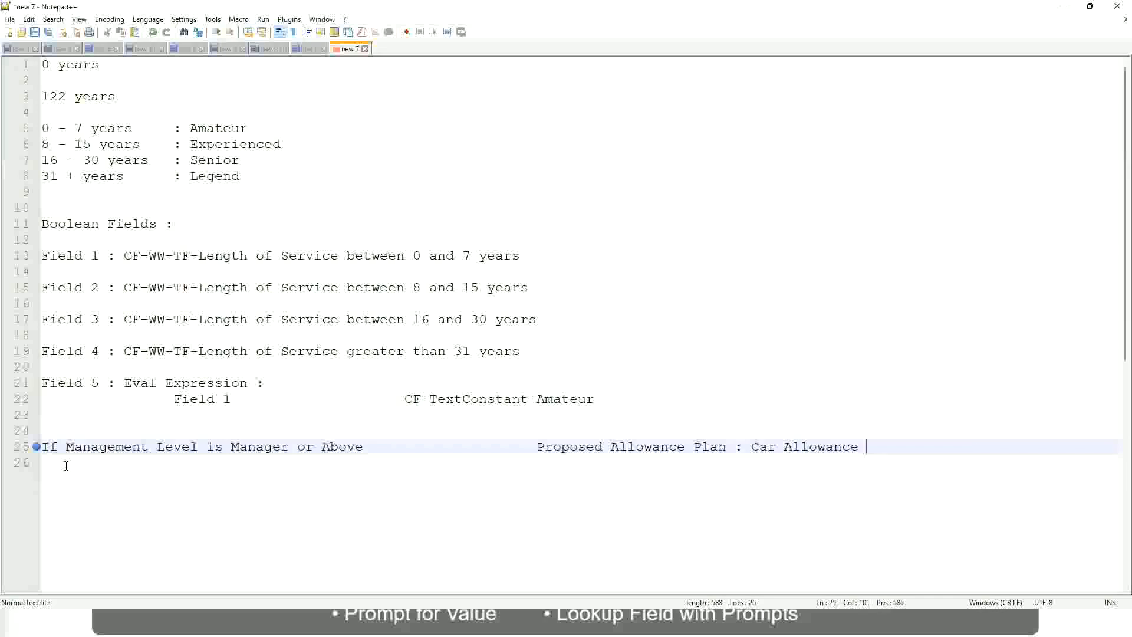
Start a second rule on line 26 with the words "If Management Level is"
key(Return)
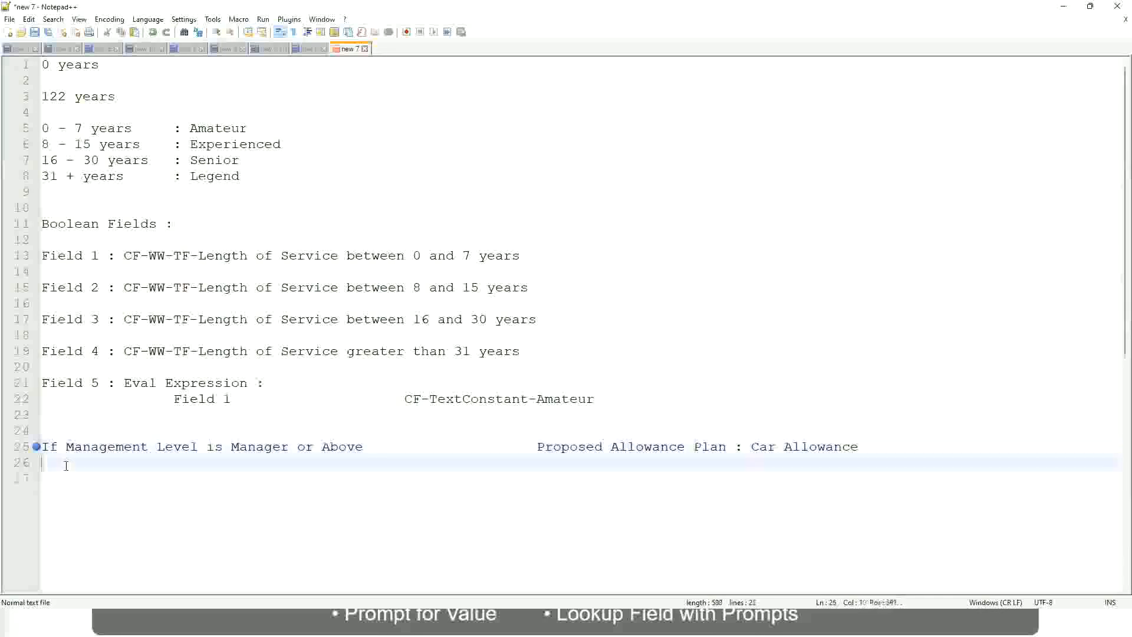
text(If Management Level is)
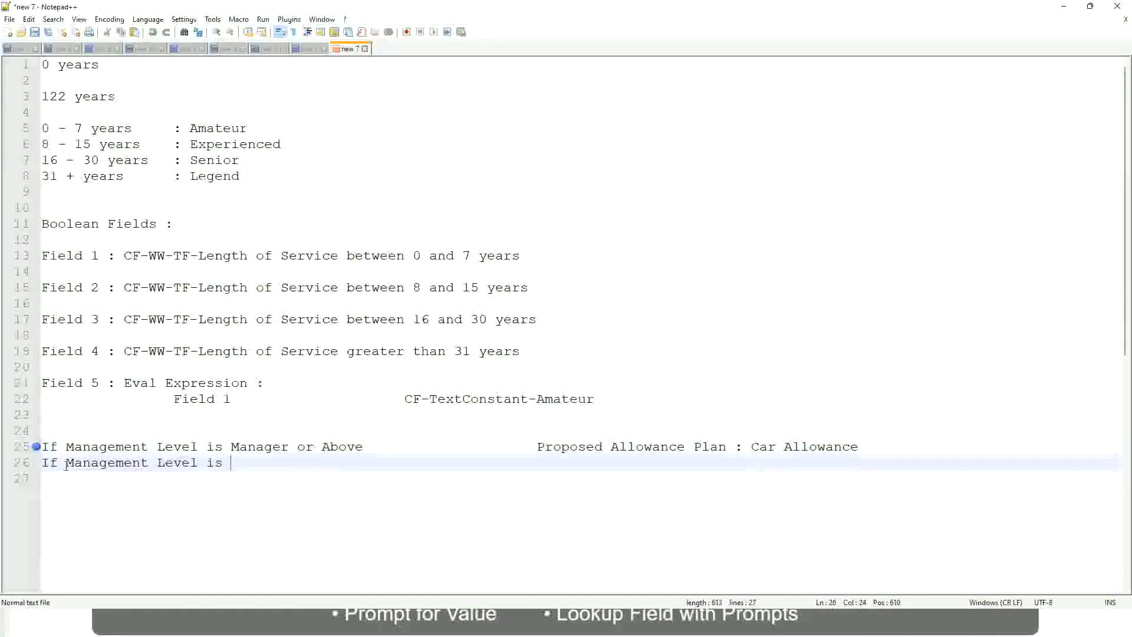
Remove "or Above" from the condition on line 25 so it covers only Manager
key(Up)
key(Right)
key(Right)
key(Right)
key(Right)
key(Right)
key(Right)
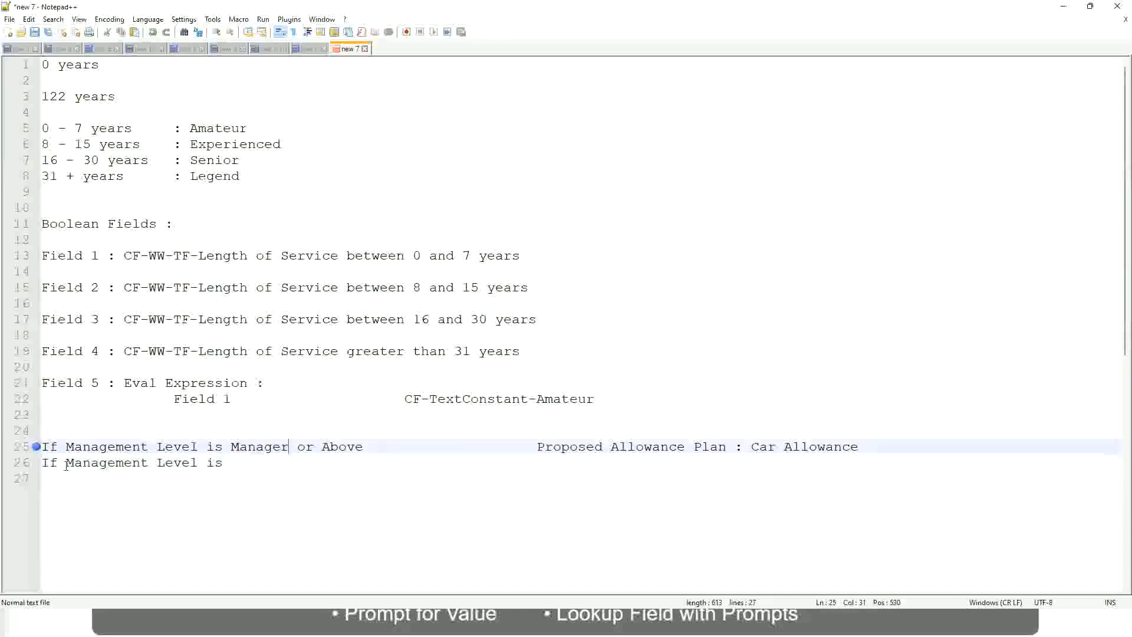
key(shift+Right)
key(shift+Right)
key(shift+Right)
key(shift+Right)
key(shift+Right)
key(shift+Right)
key(shift+Right)
key(shift+Right)
key(shift+Right)
key(Delete)
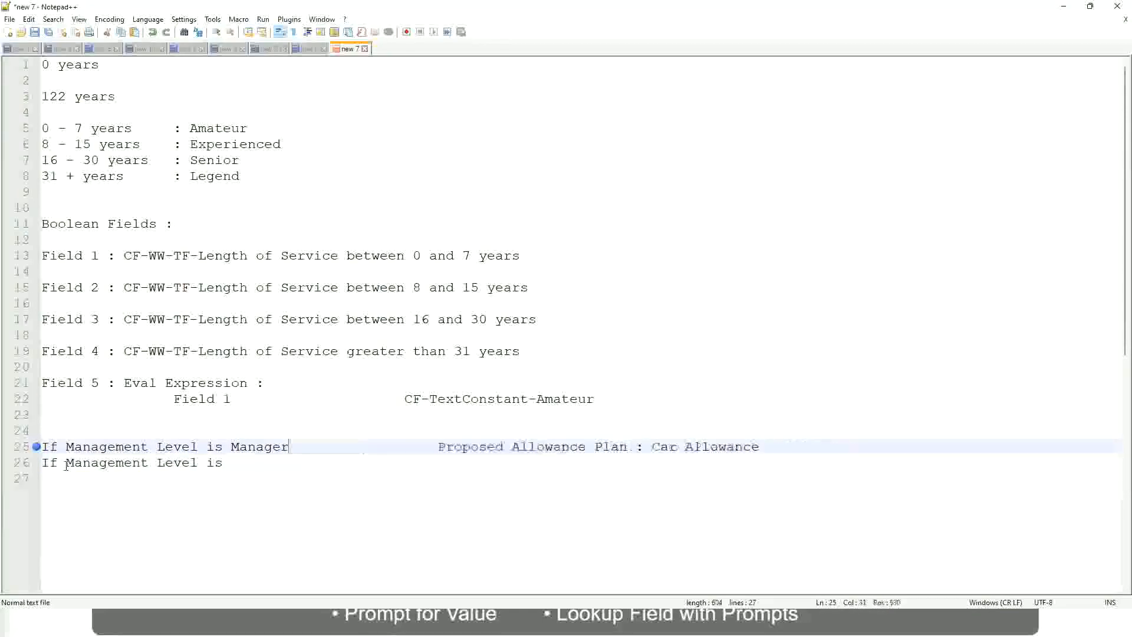
Complete the line 26 rule with the level "Director" and the outcome "Executive Allowance", aligned with the outcome above, and start a new line
key(Down)
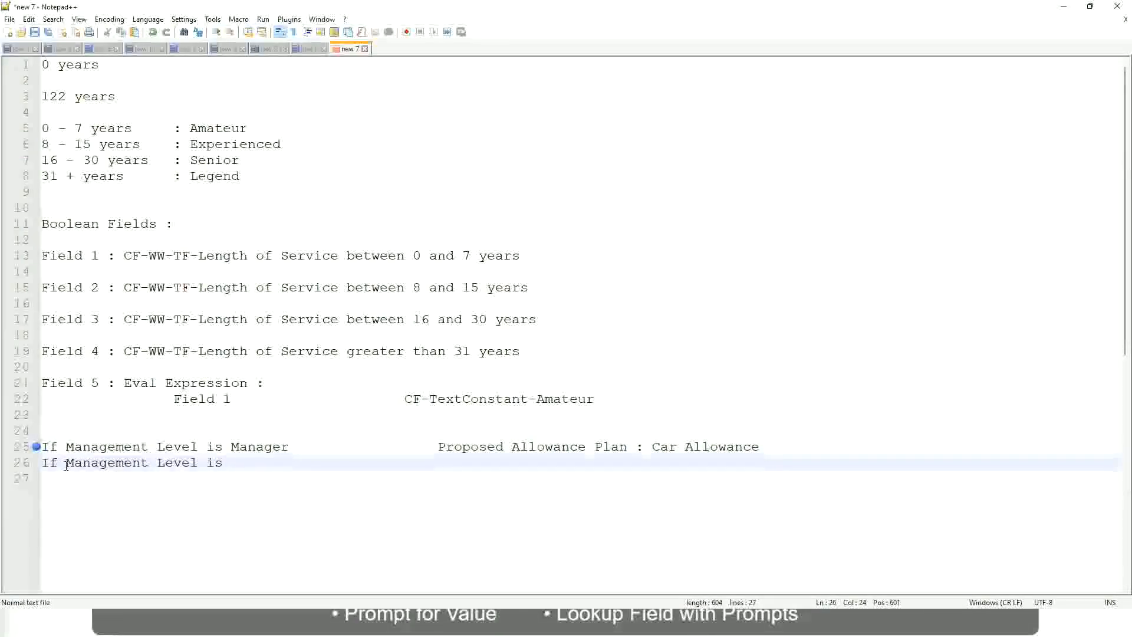
text(Director)
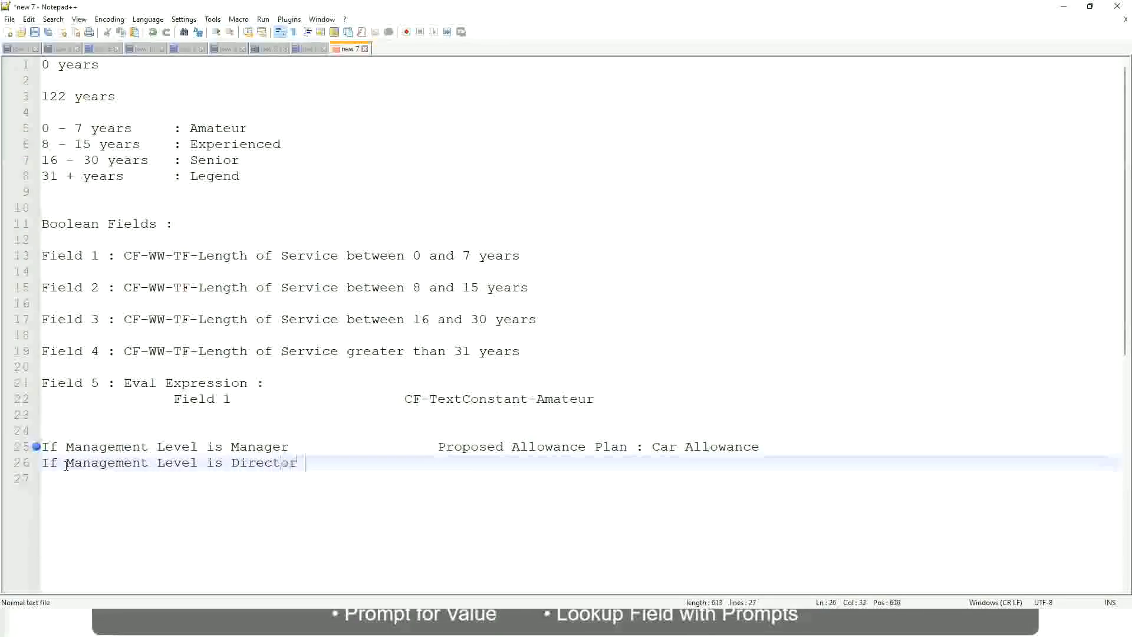
key(Tab)
key(Tab)
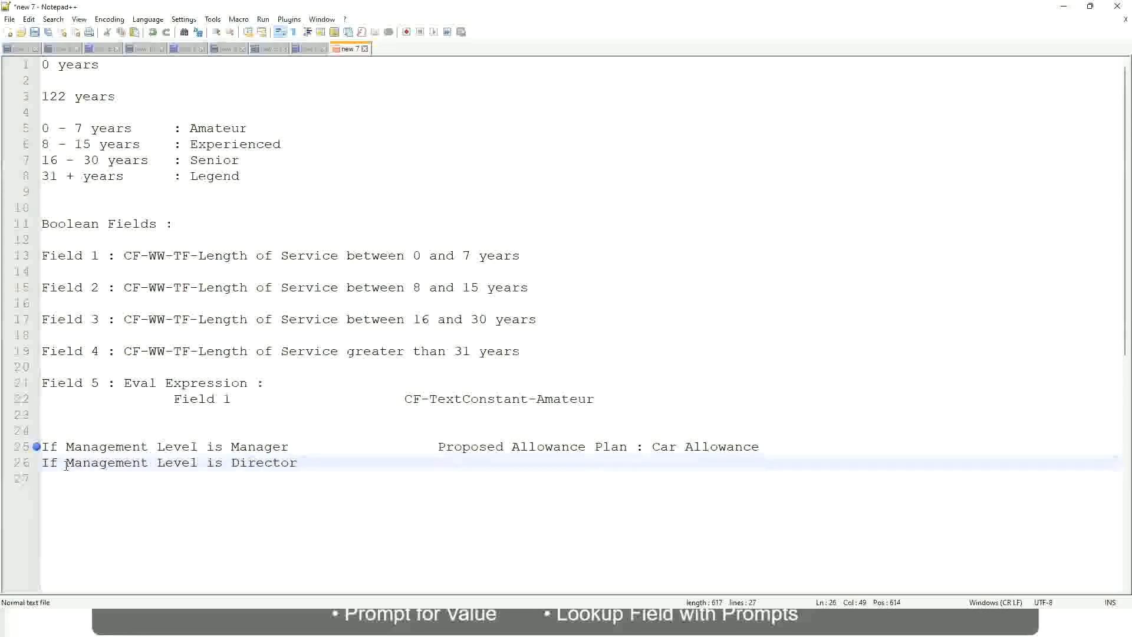
text(Executive Allo)
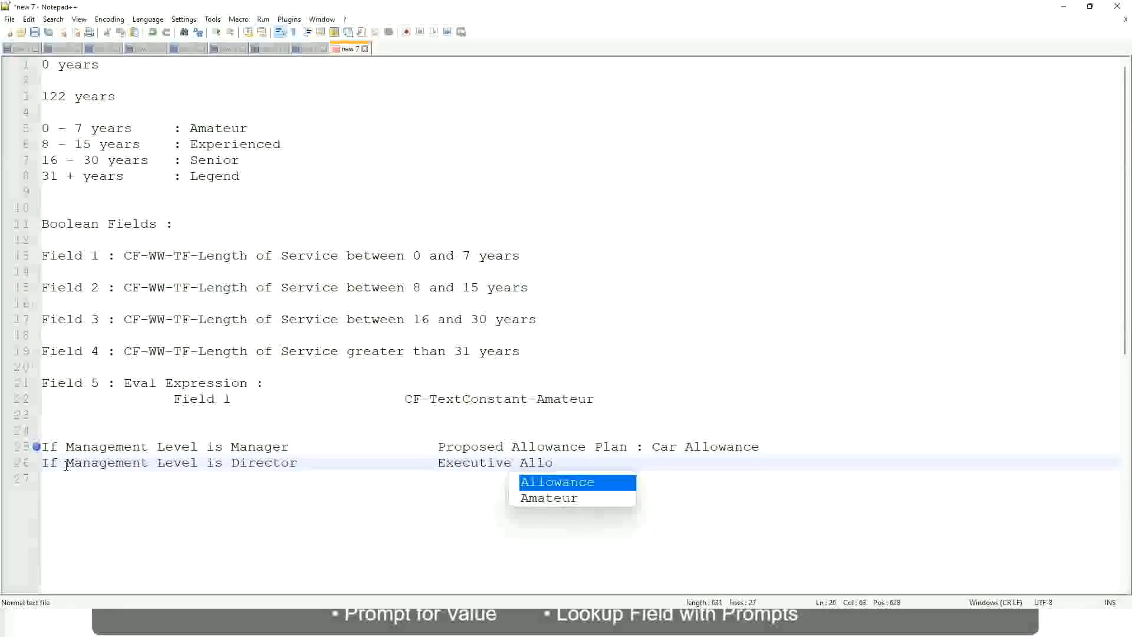
key(Return)
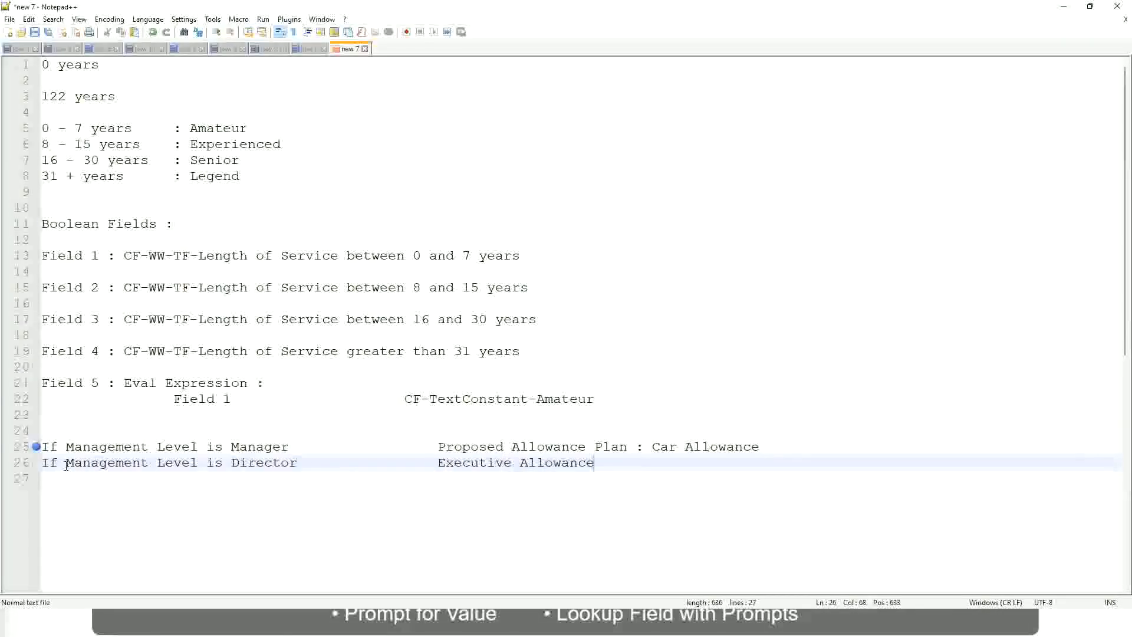
key(Return)
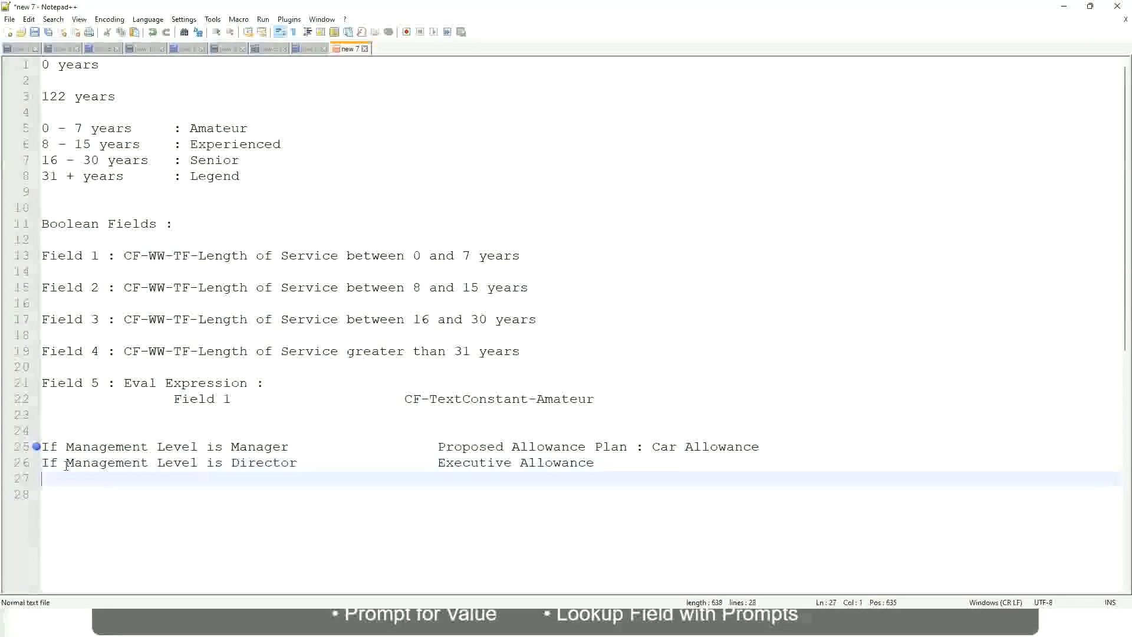
Write a third condition on line 27 as "If Management Level is CEO"
text(If Management)
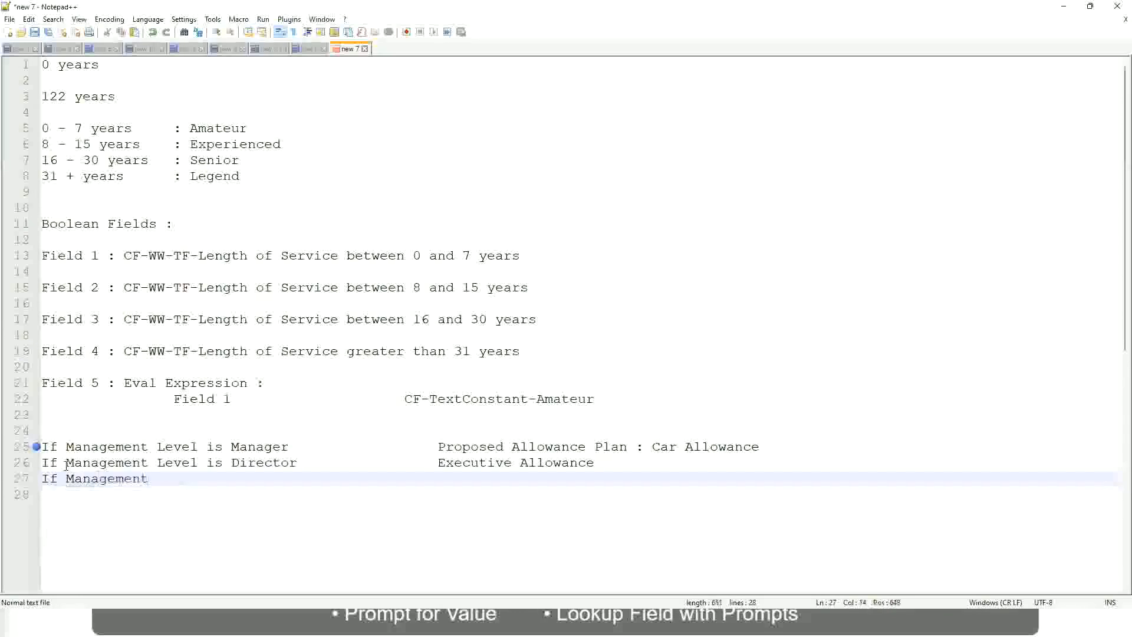
text( ld)
key(BackSpace)
key(BackSpace)
text(le)
key(BackSpace)
key(BackSpace)
text(Le)
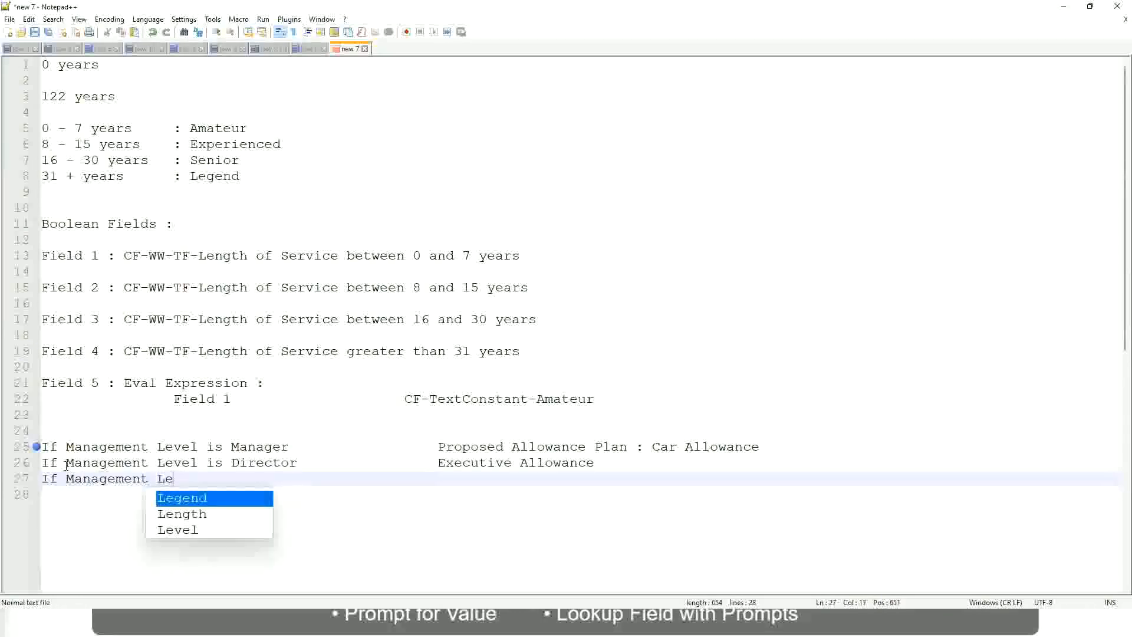
key(Down)
key(Down)
key(Return)
text(is )
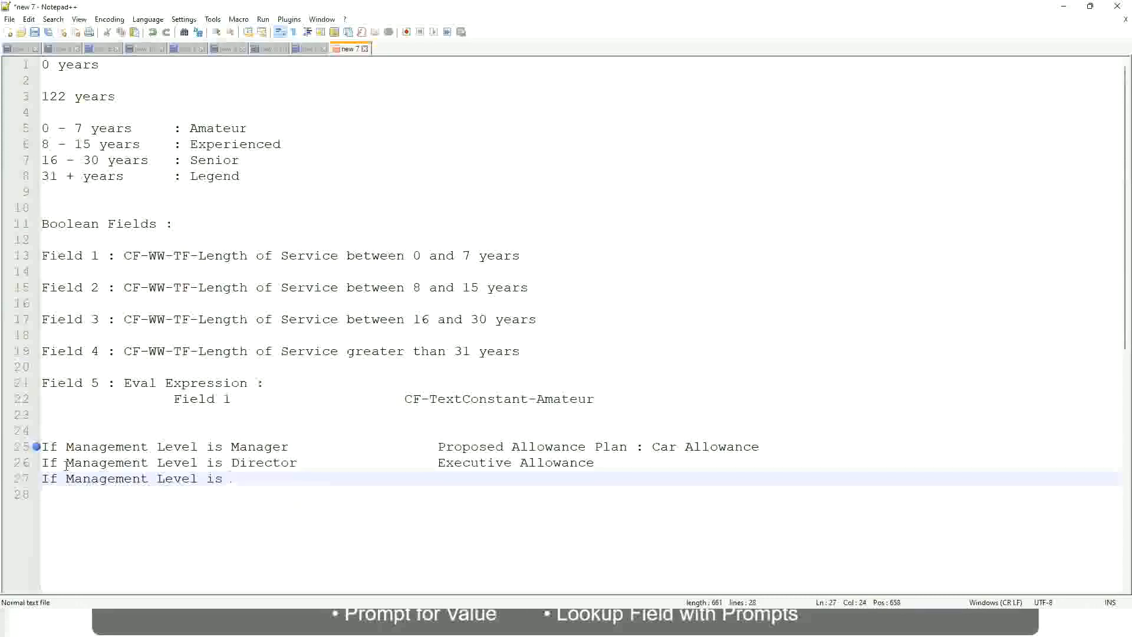
text(CEO)
Add the outcome "CEO Allowance" to line 27, aligned with the outcomes above
key(Tab)
key(Tab)
text(CEO Allowance)
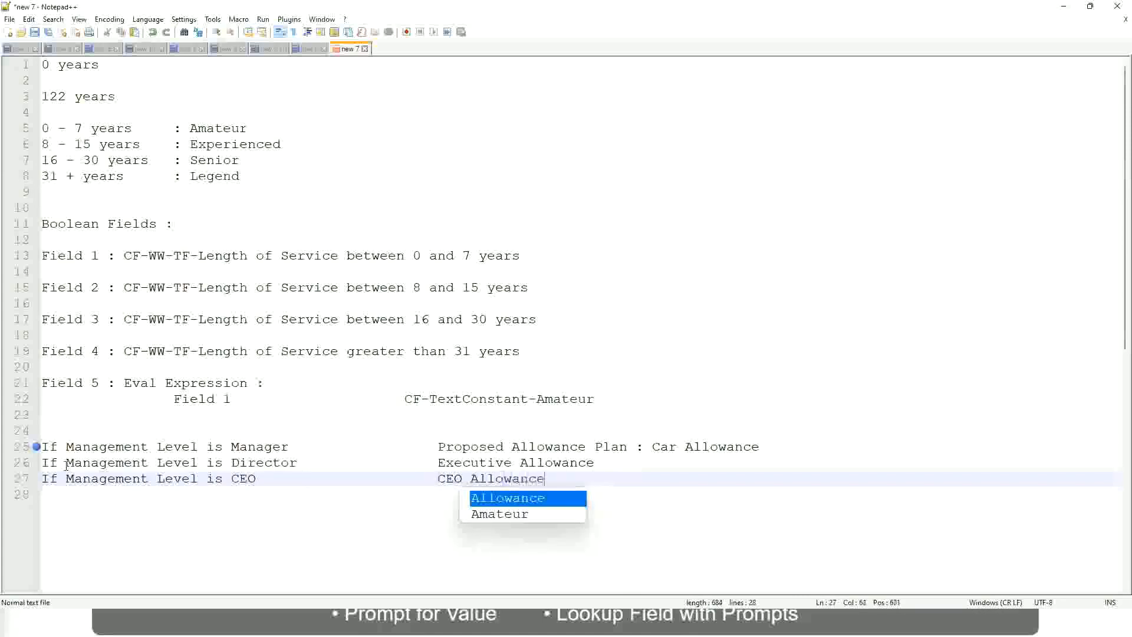
key(Escape)
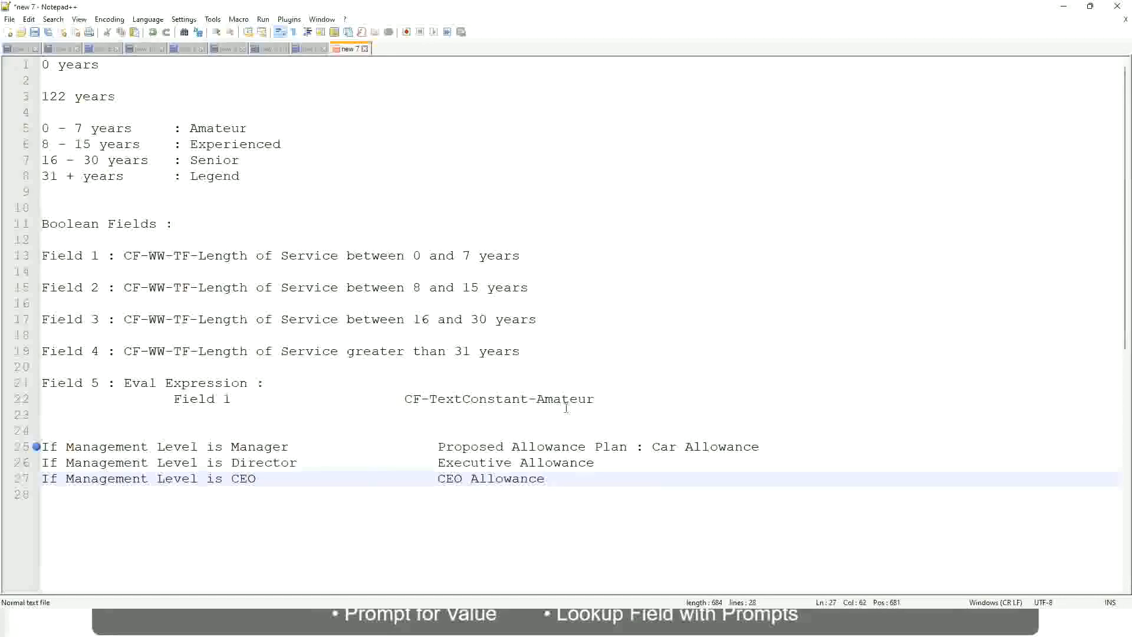
click(652, 446)
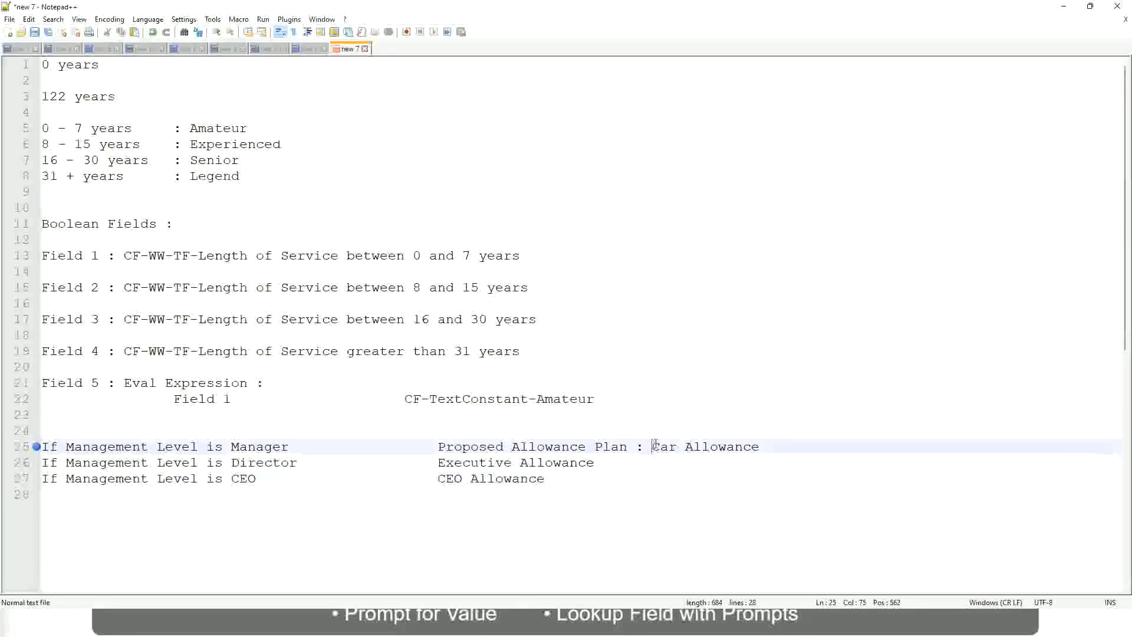
drag(652, 446, 761, 442)
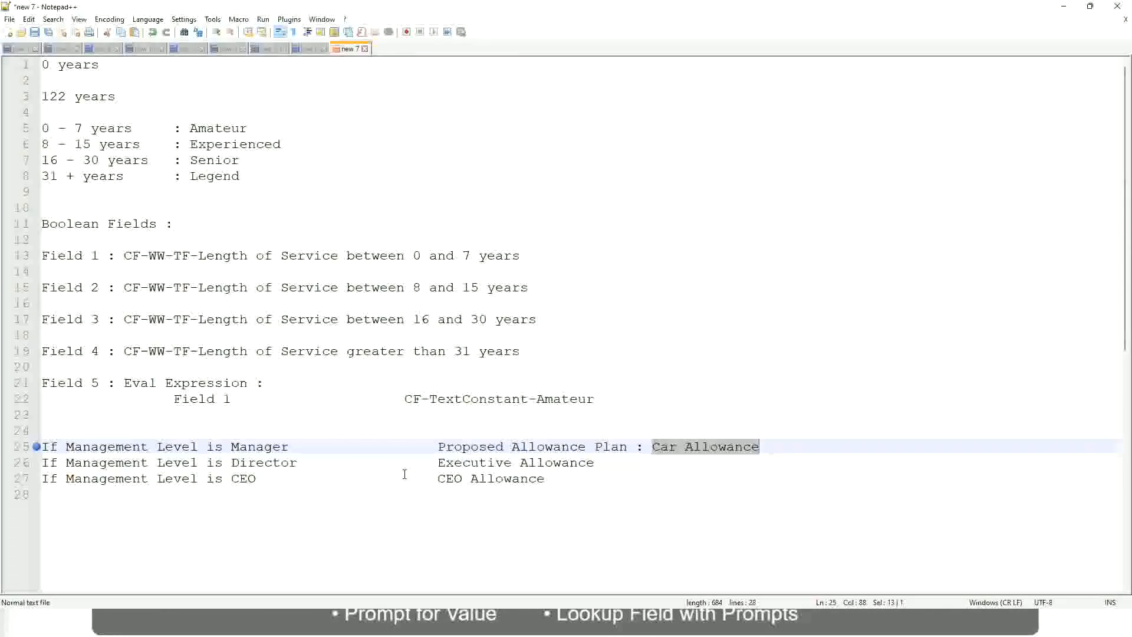
click(523, 447)
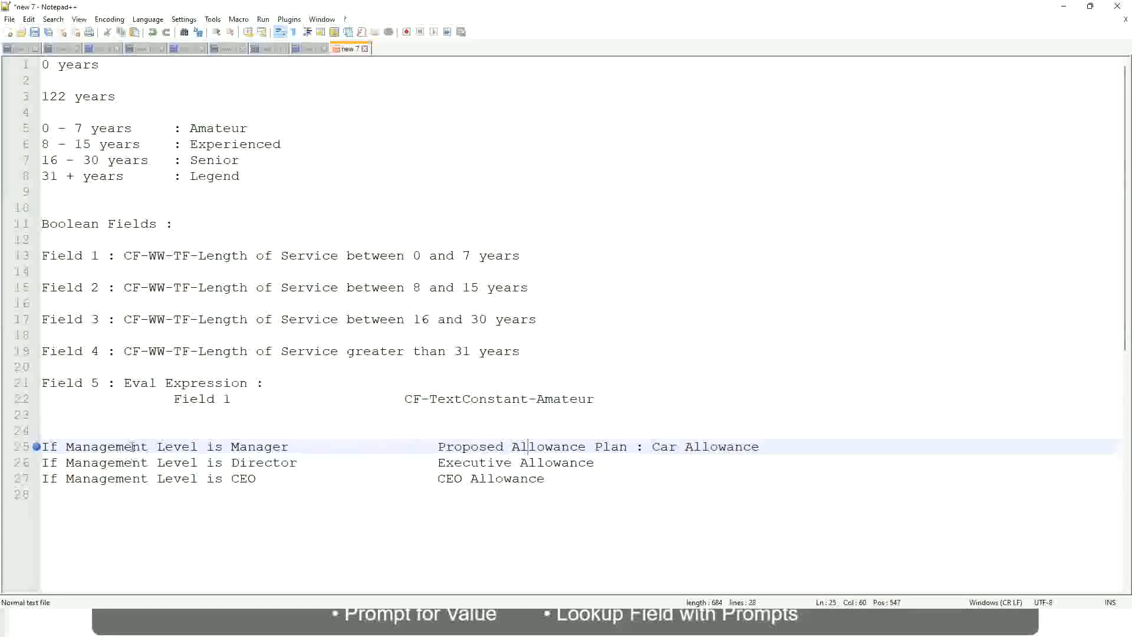
click(230, 446)
Replace the whole outcome text on the Manager line with "First Line Manager"
drag(439, 446, 776, 443)
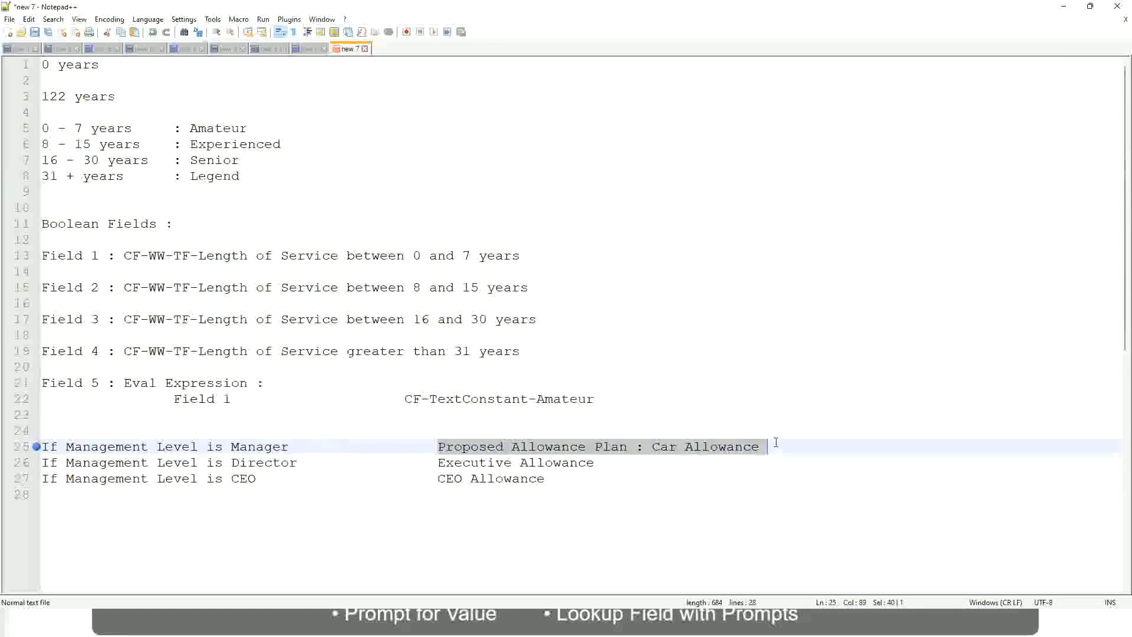
text(Managers)
key(BackSpace)
key(BackSpace)
key(BackSpace)
key(BackSpace)
key(BackSpace)
key(BackSpace)
key(BackSpace)
key(BackSpace)
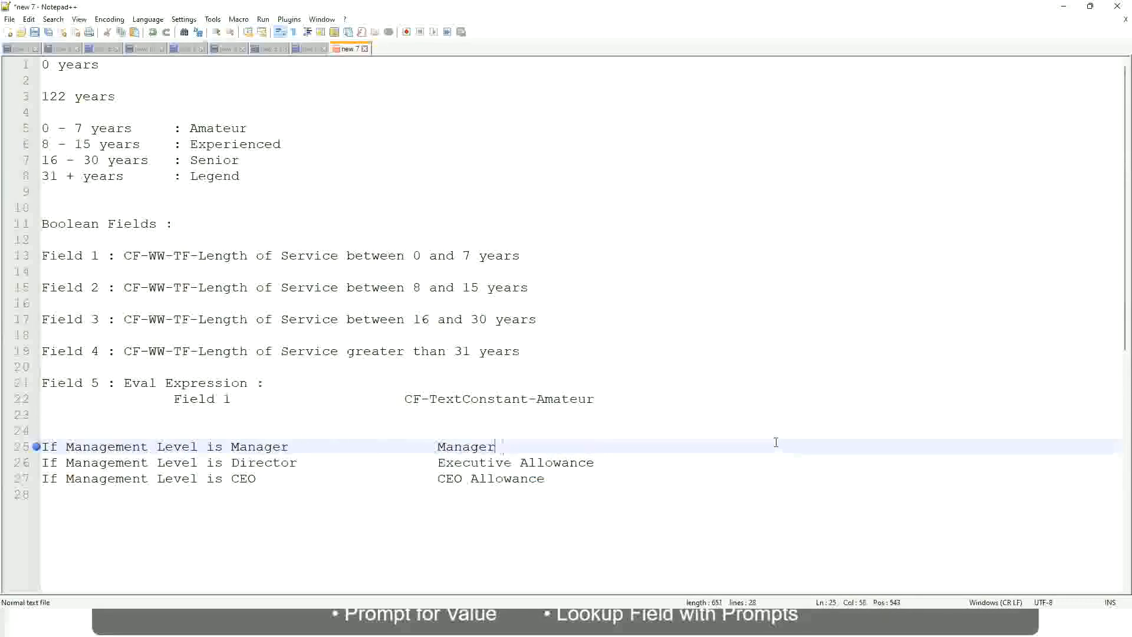
text(Firs)
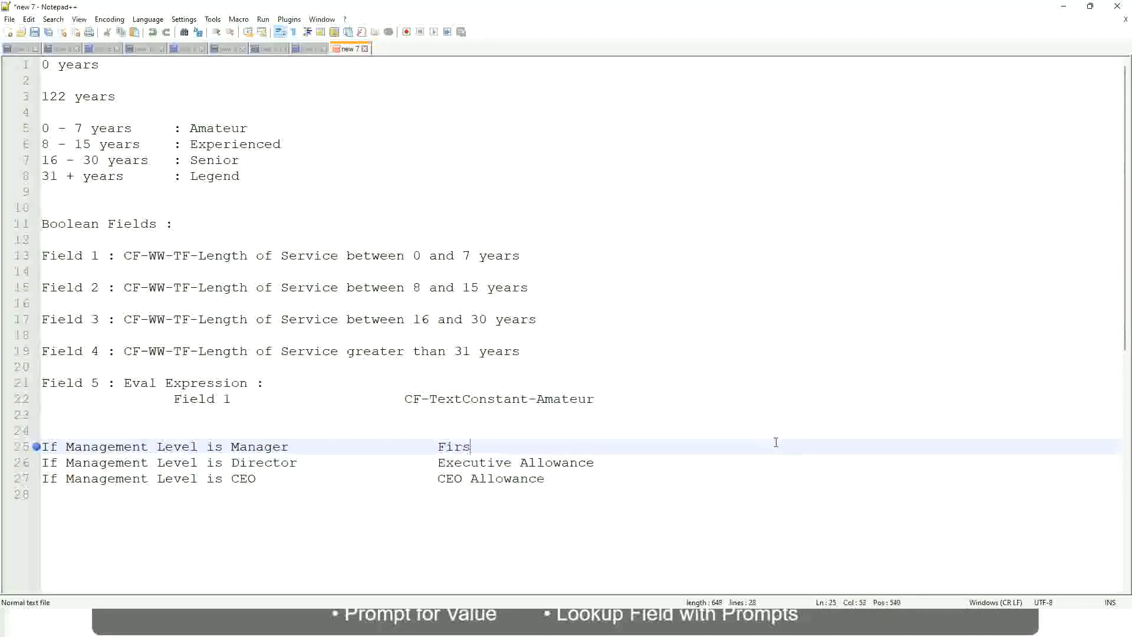
text(t Line Manager)
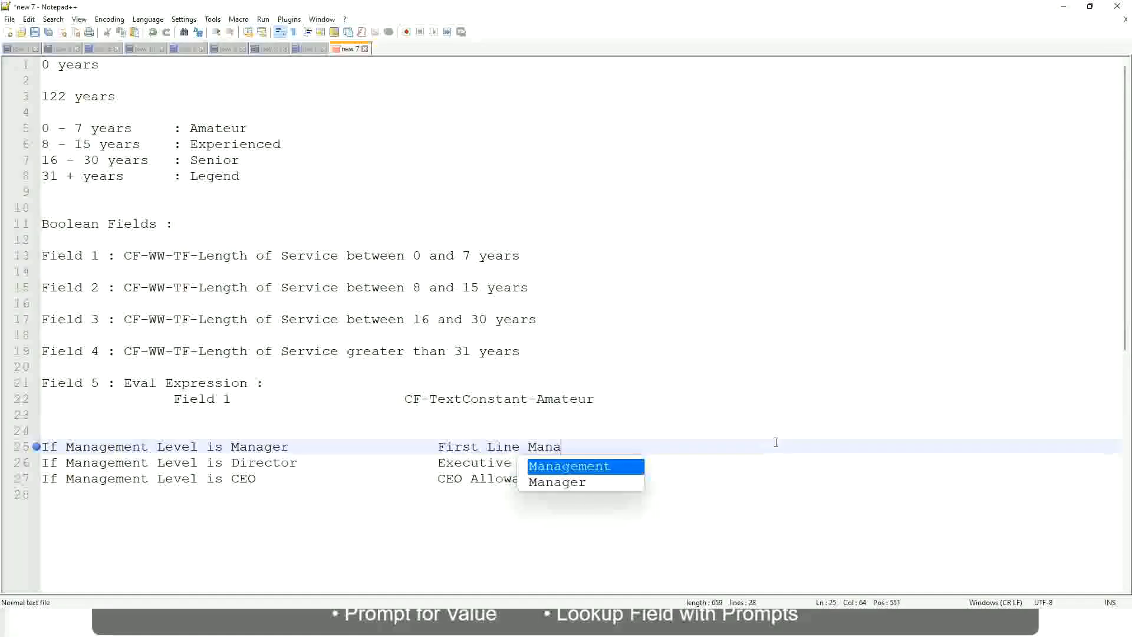
Insert "Name of the" before "First Line Manager" in the Manager line's outcome
key(Left)
key(Left)
key(Left)
key(Left)
key(Left)
key(Left)
key(Left)
key(Left)
key(Left)
key(Left)
key(Left)
key(Left)
key(Left)
key(Left)
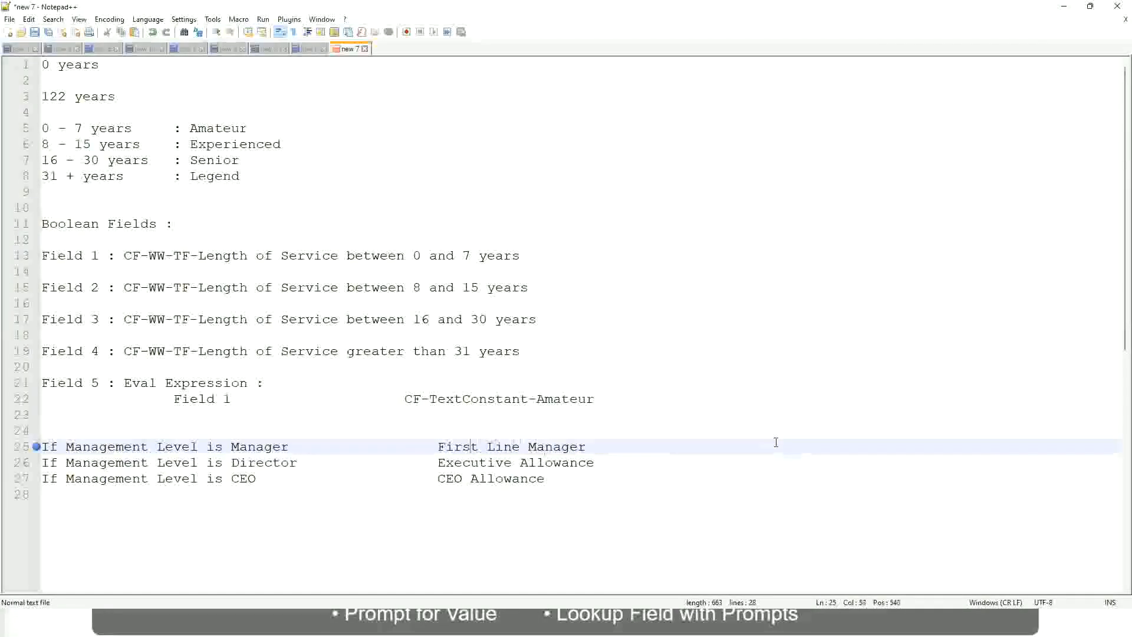
text(Name of the)
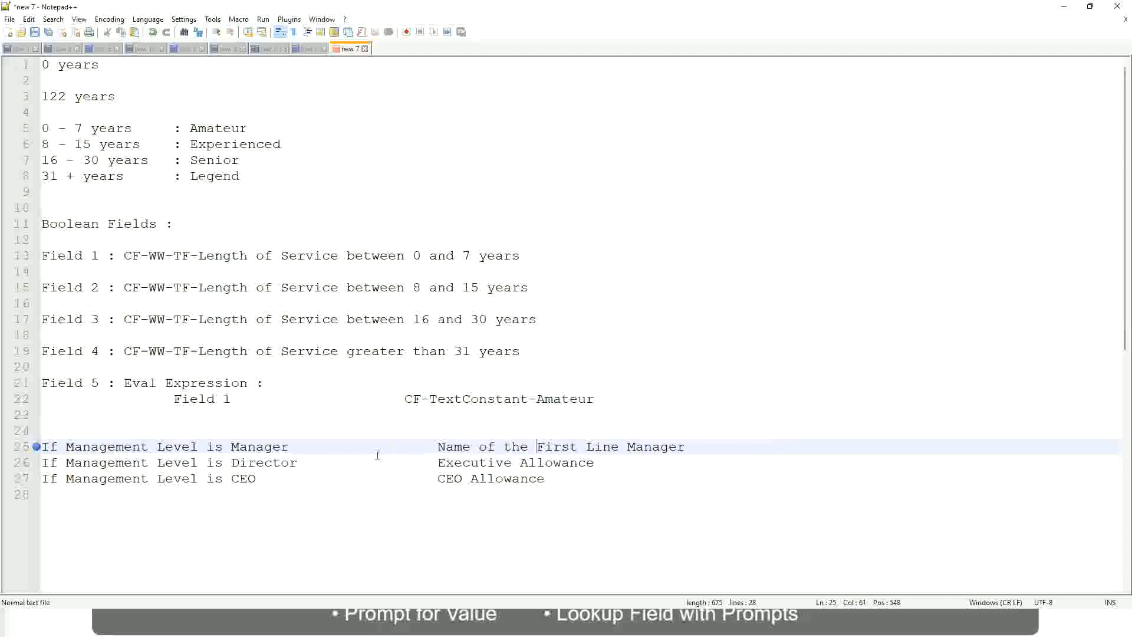
Replace "Executive Allowance" on the Director line with the opening words "Name of"
drag(437, 464, 594, 464)
text(Name )
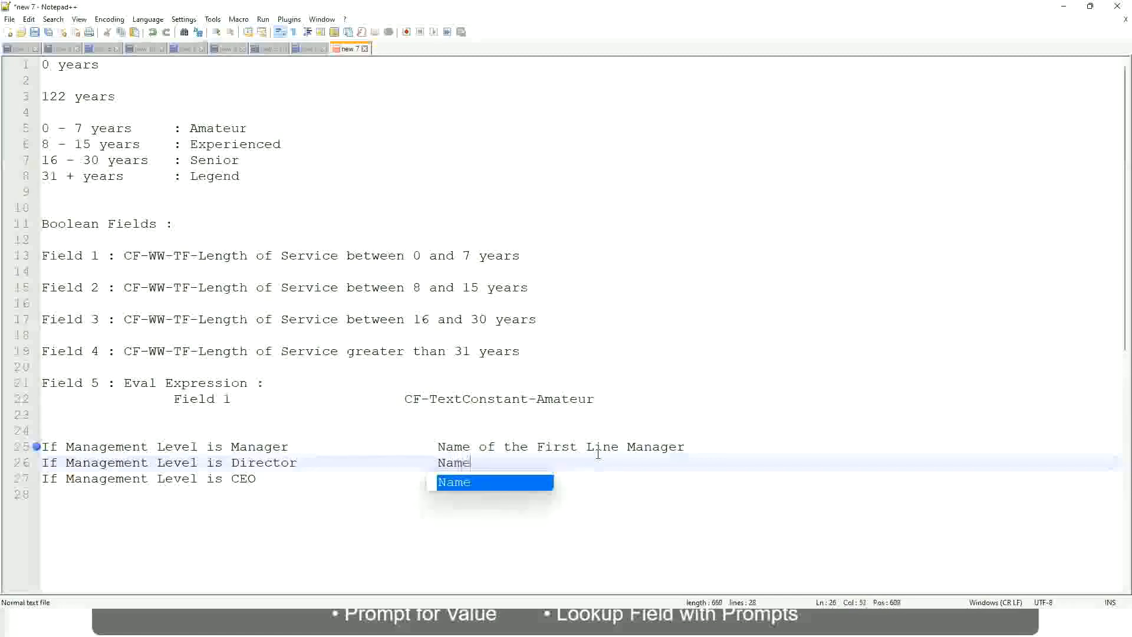
text(of )
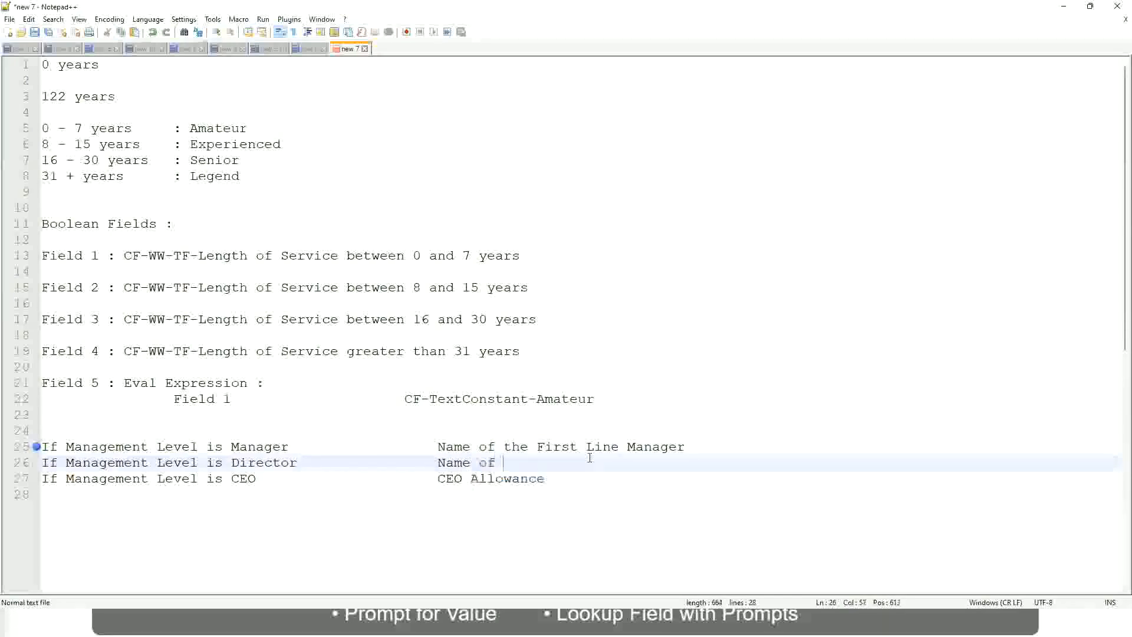
text(the First)
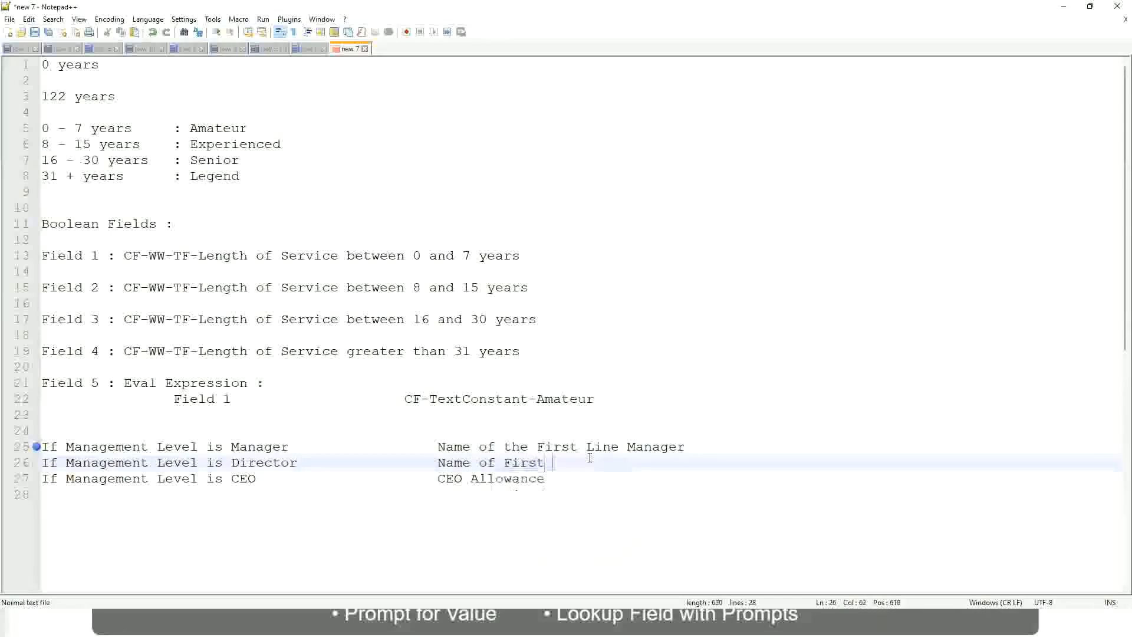
key(BackSpace)
key(BackSpace)
key(BackSpace)
key(BackSpace)
key(BackSpace)
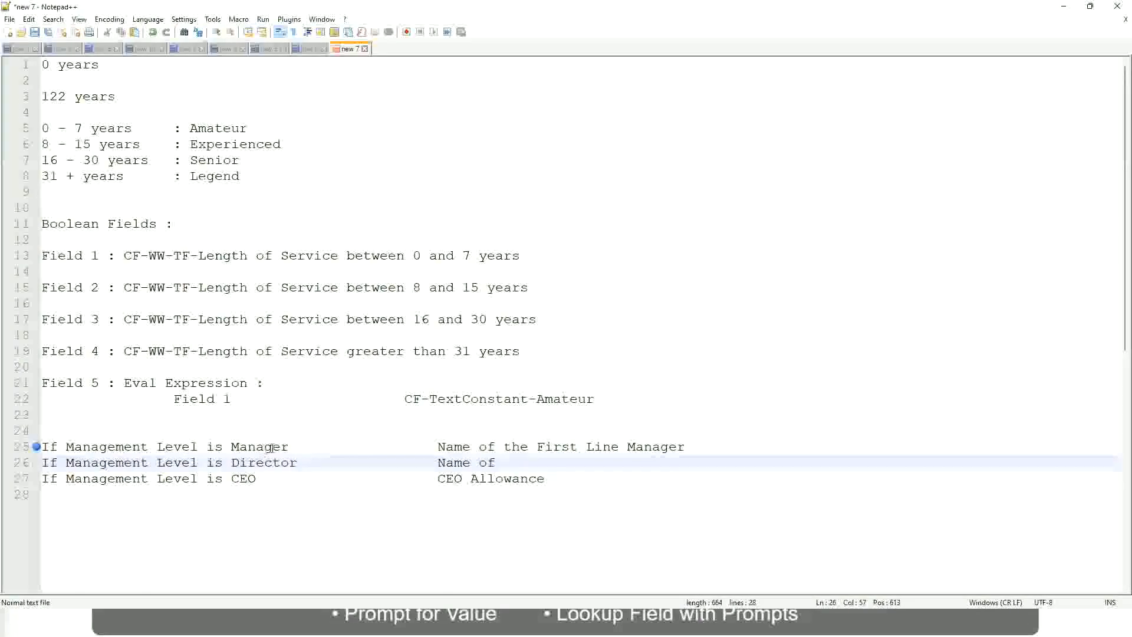
Change "First" to "Second" in the Manager line's outcome and complete the Director line's outcome as "Name of Manager"
double_click(554, 447)
text(Second)
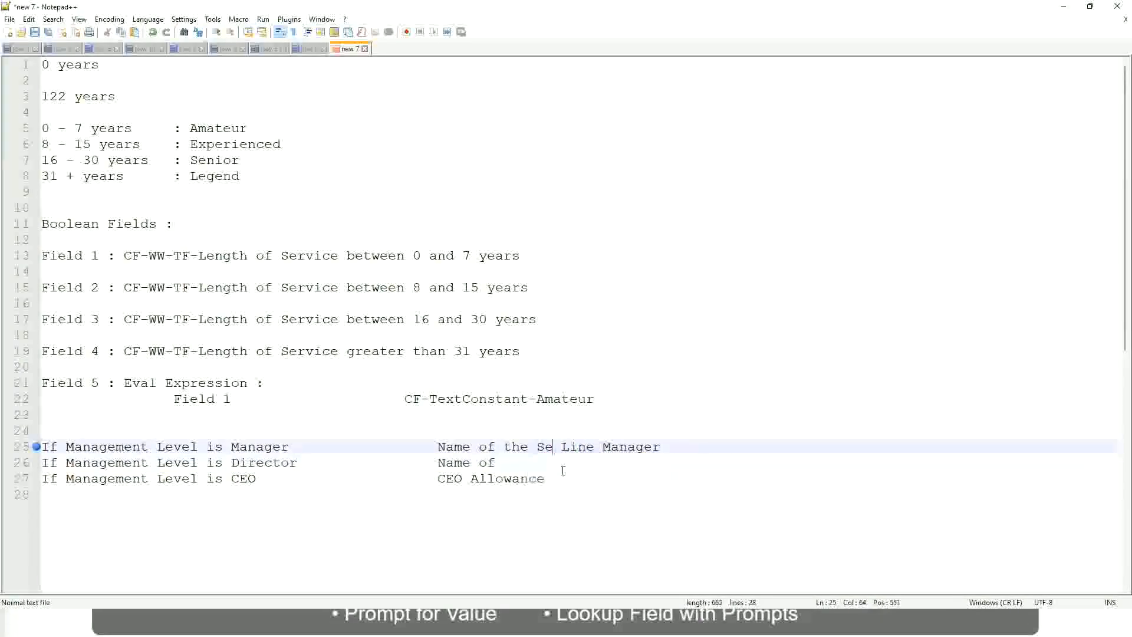
key(BackSpace)
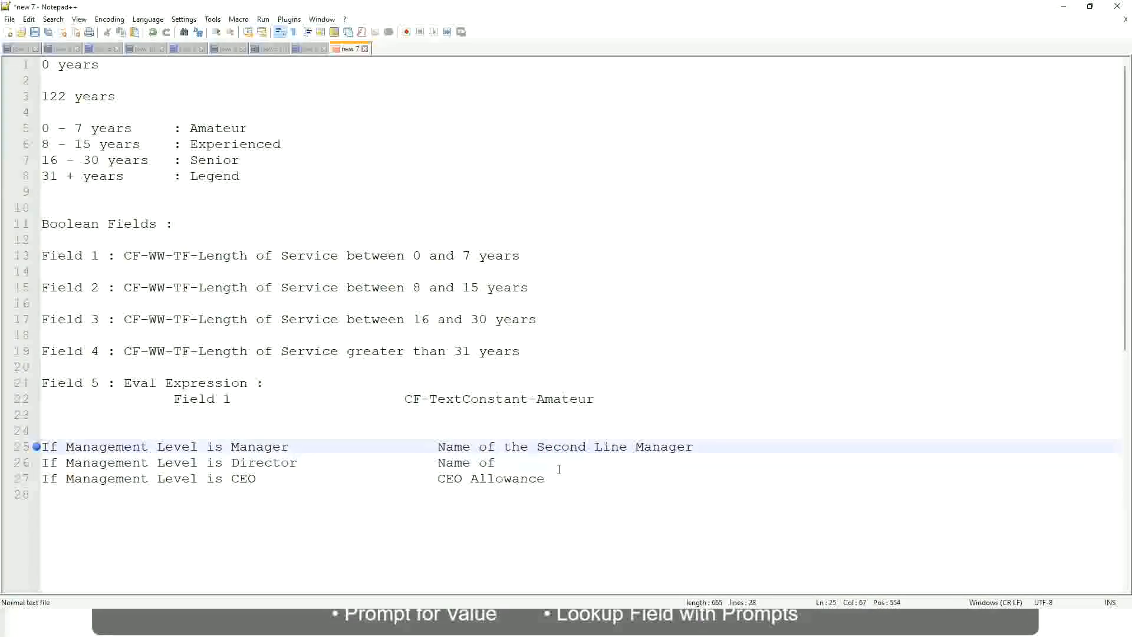
click(513, 462)
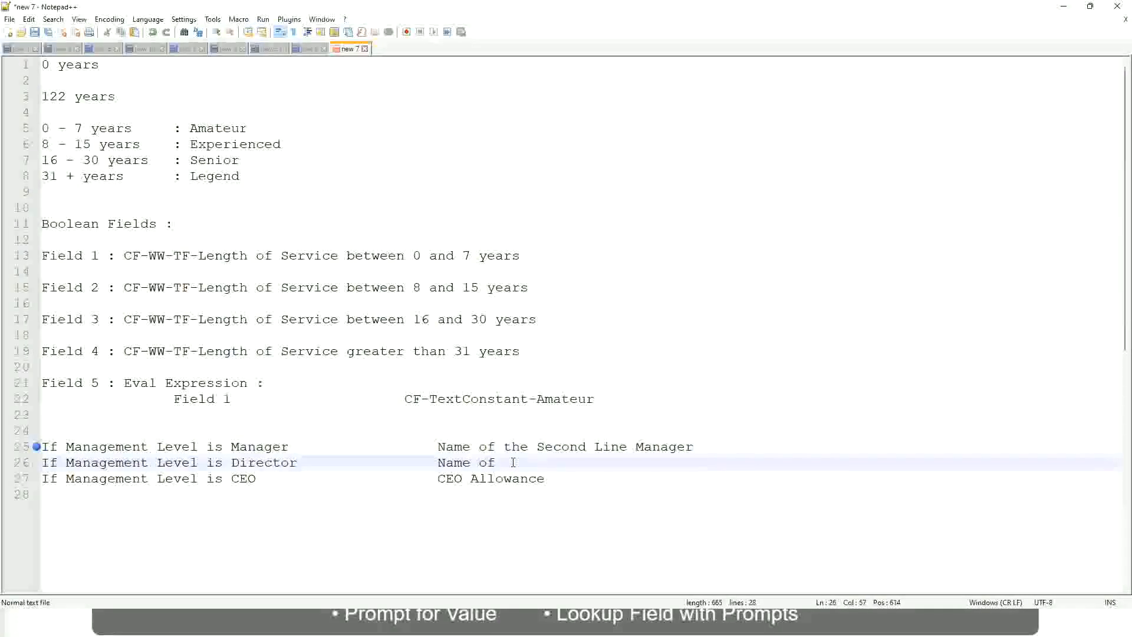
text(Manager)
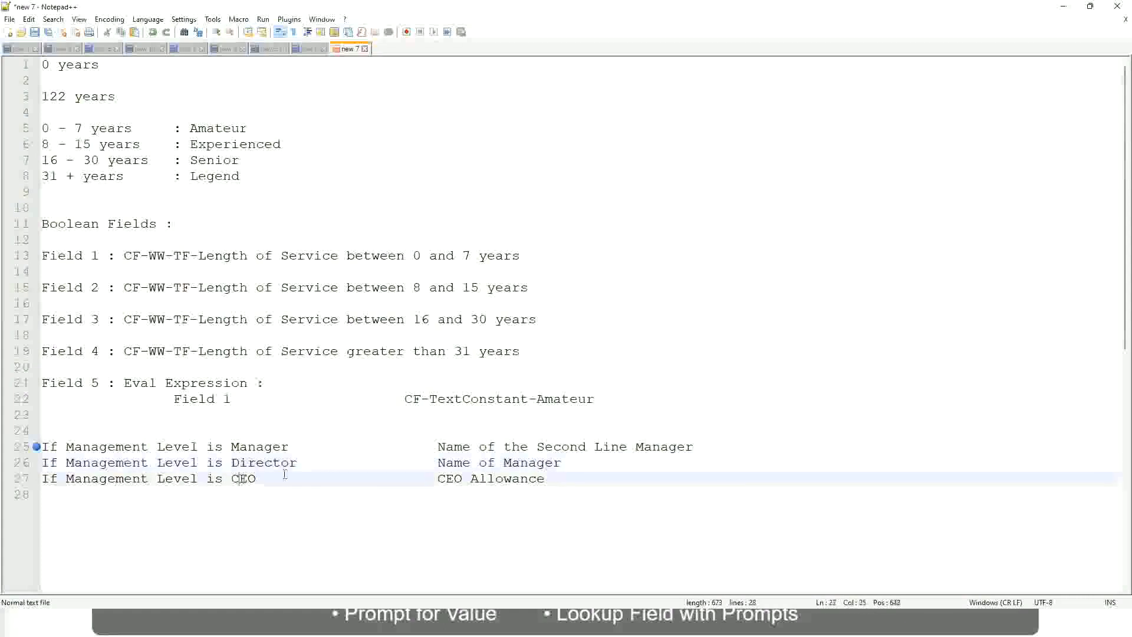
Replace "CEO Allowance" on the CEO line with "name of CEO/Himself/Herself"
drag(437, 478, 560, 478)
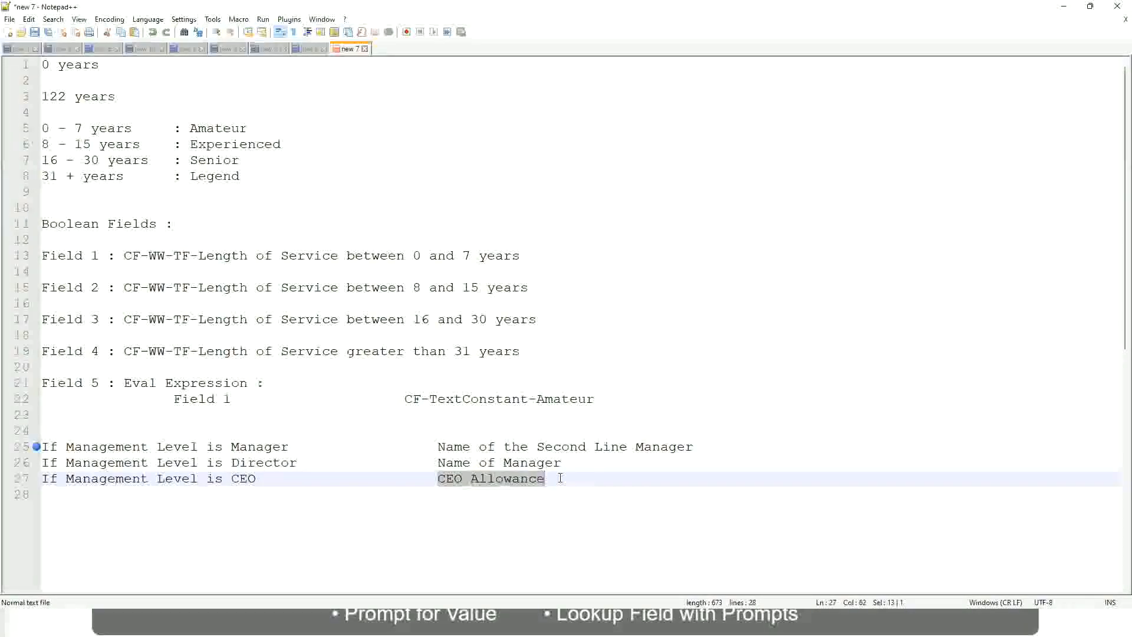
text(name of CEO )
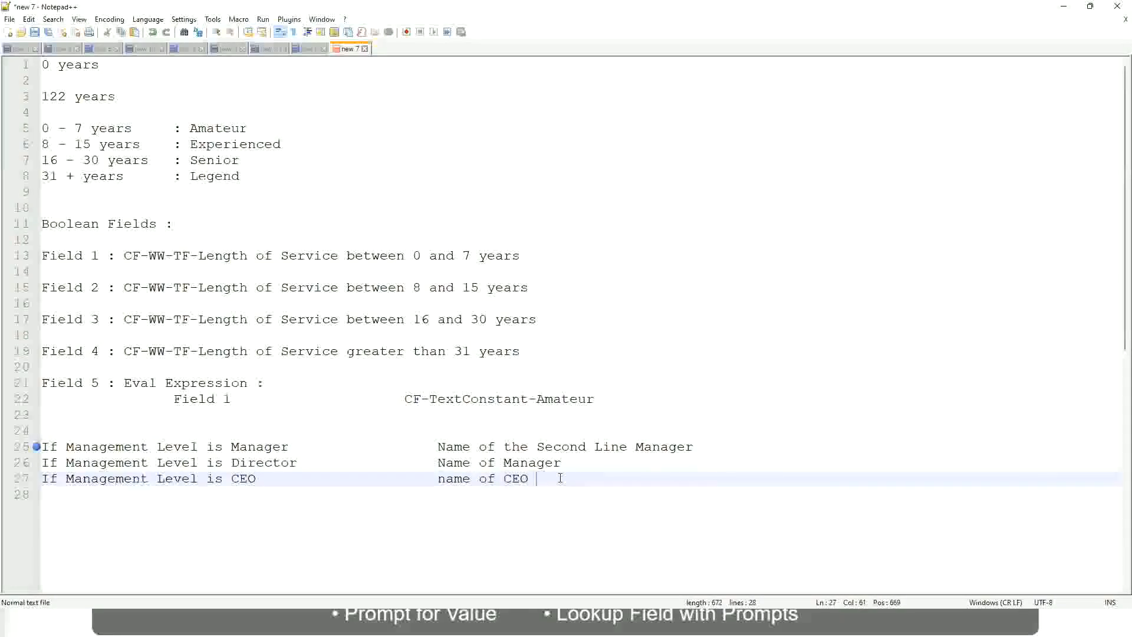
text(/Himself/)
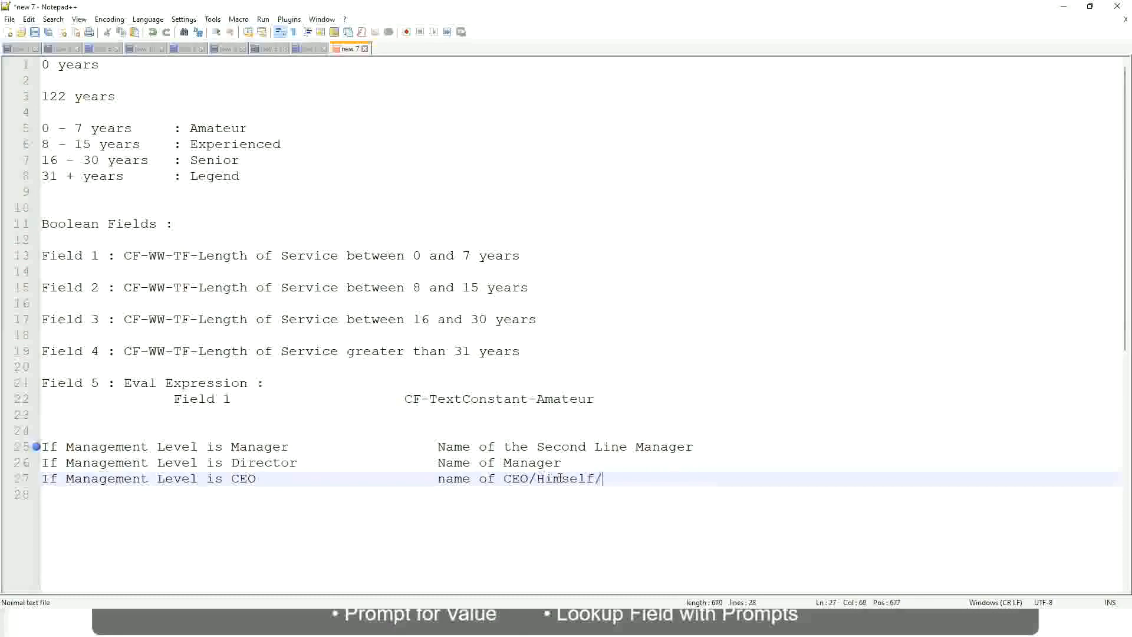
text(Herself)
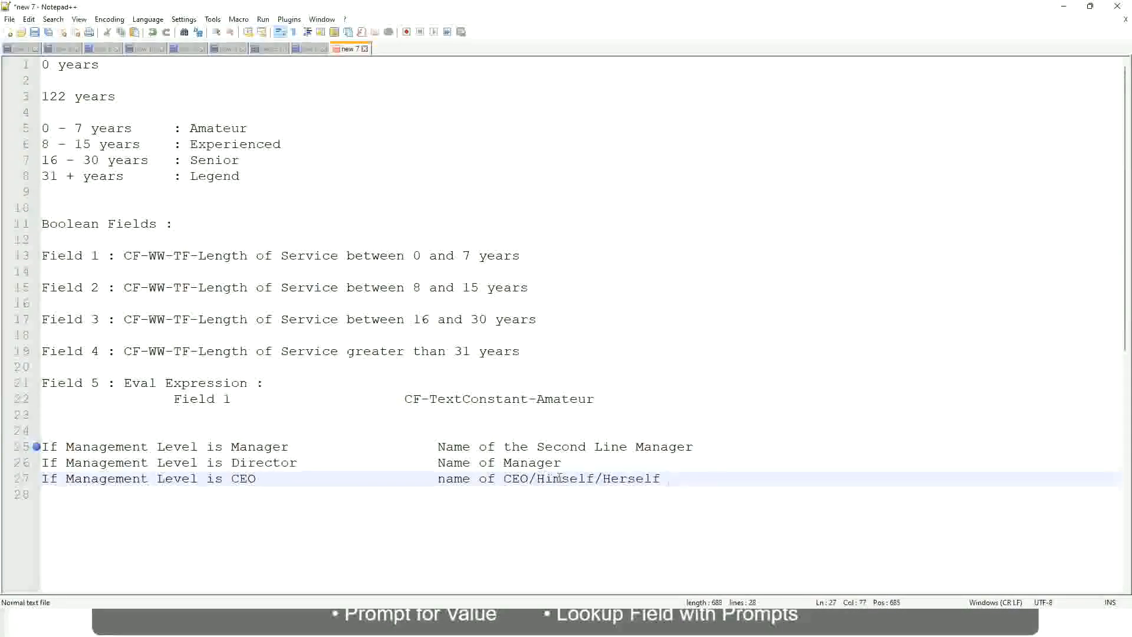
Review the Manager, Director and CEO management-level rules and the outcome each one returns in the notes
click(405, 478)
click(125, 447)
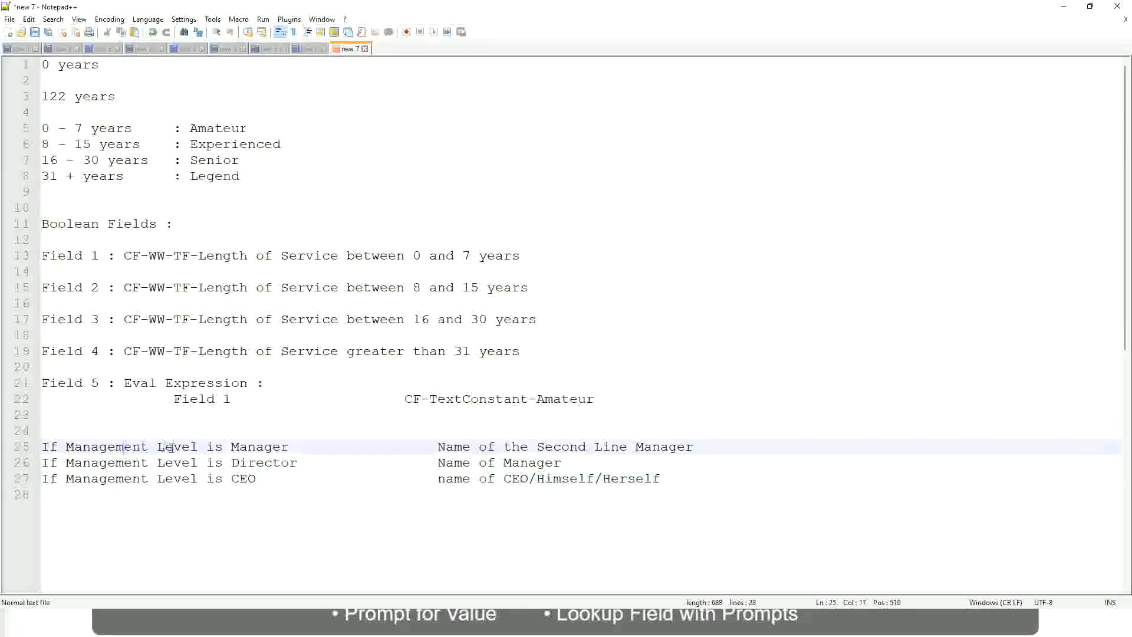
click(264, 447)
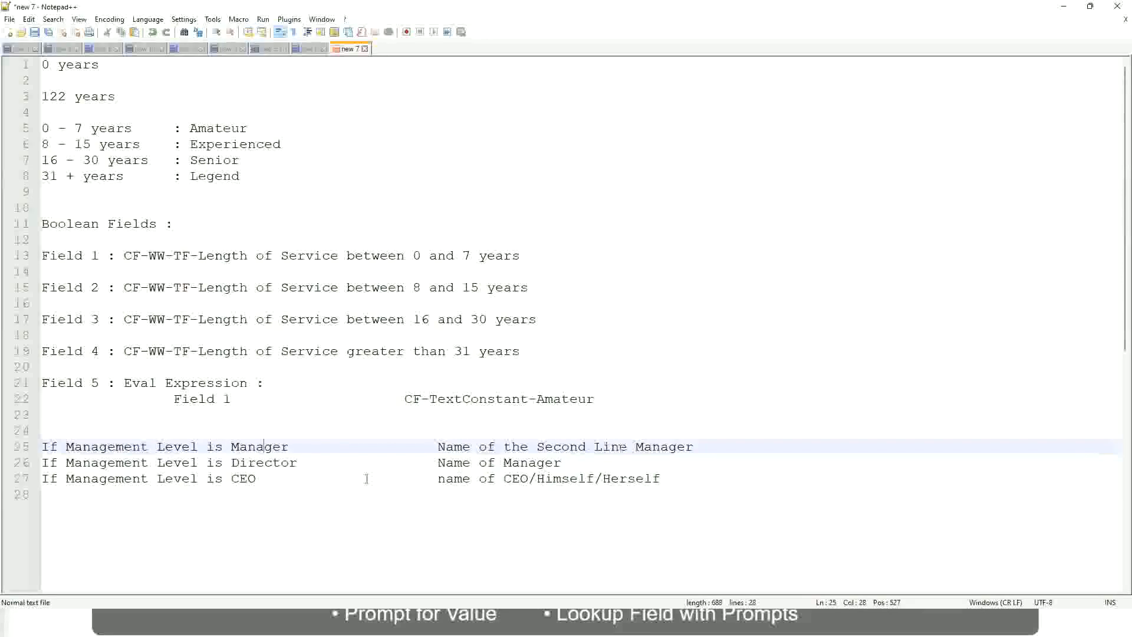
click(135, 466)
click(279, 463)
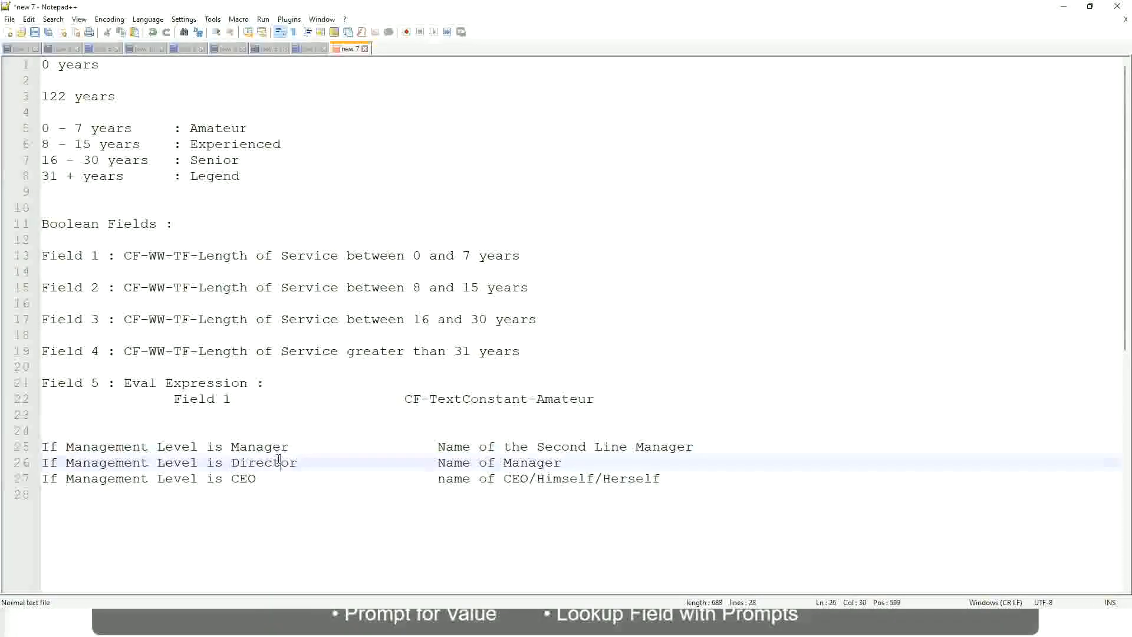
click(563, 462)
click(255, 463)
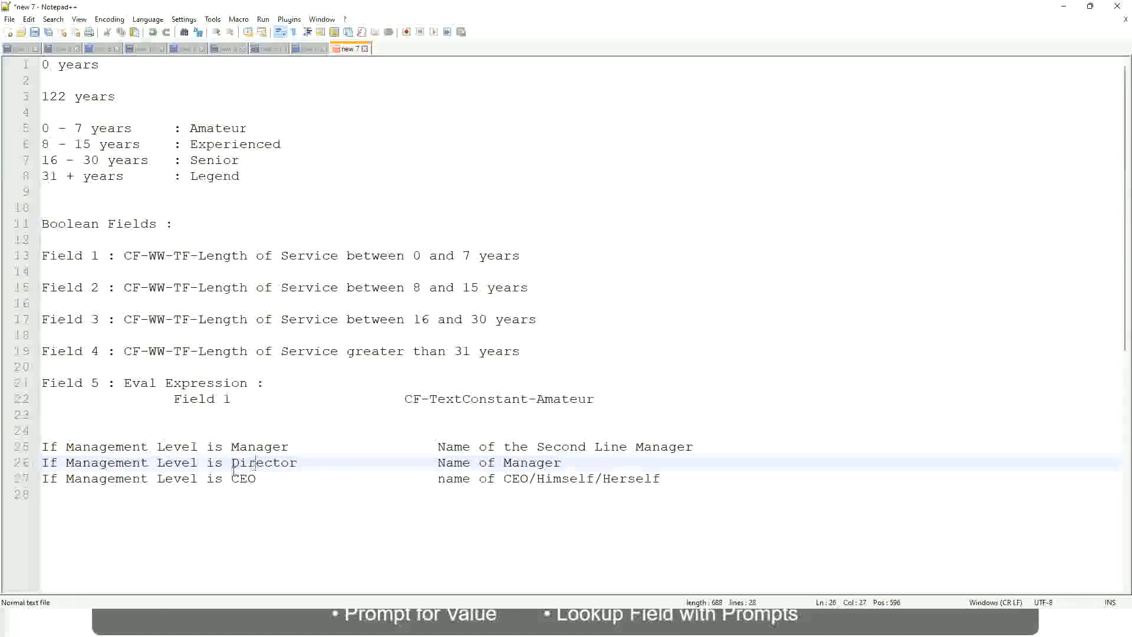
click(244, 479)
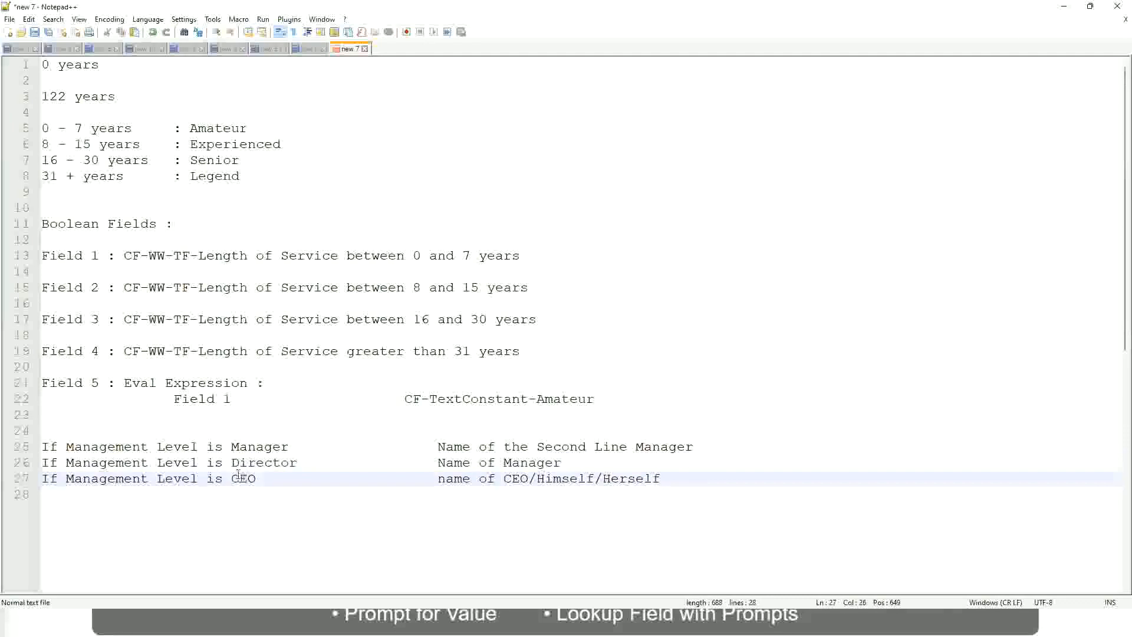
click(530, 482)
click(659, 479)
drag(678, 474, 24, 449)
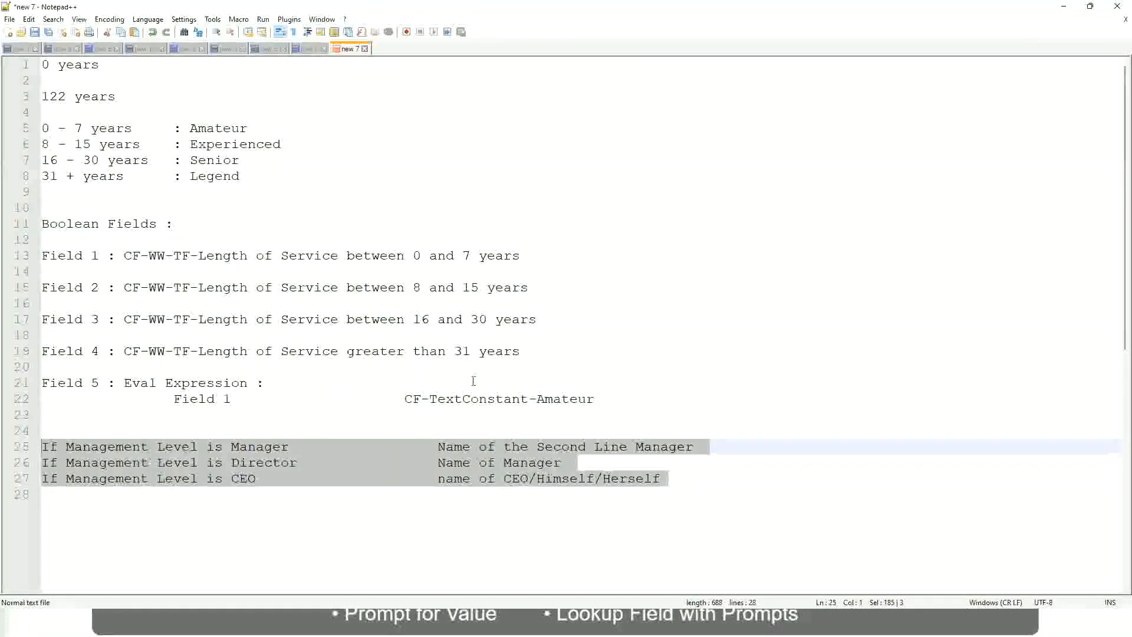
Examine the Manager rule's outcome, "Name of the Second Line Manager", against its management-level condition
click(478, 447)
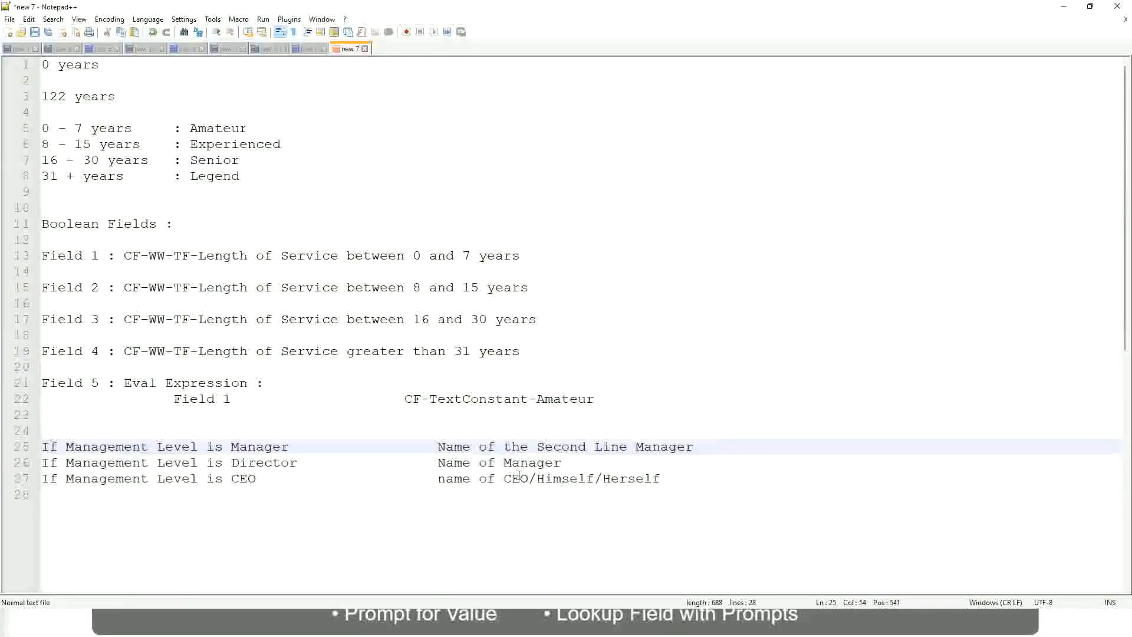
click(438, 447)
drag(437, 447, 694, 446)
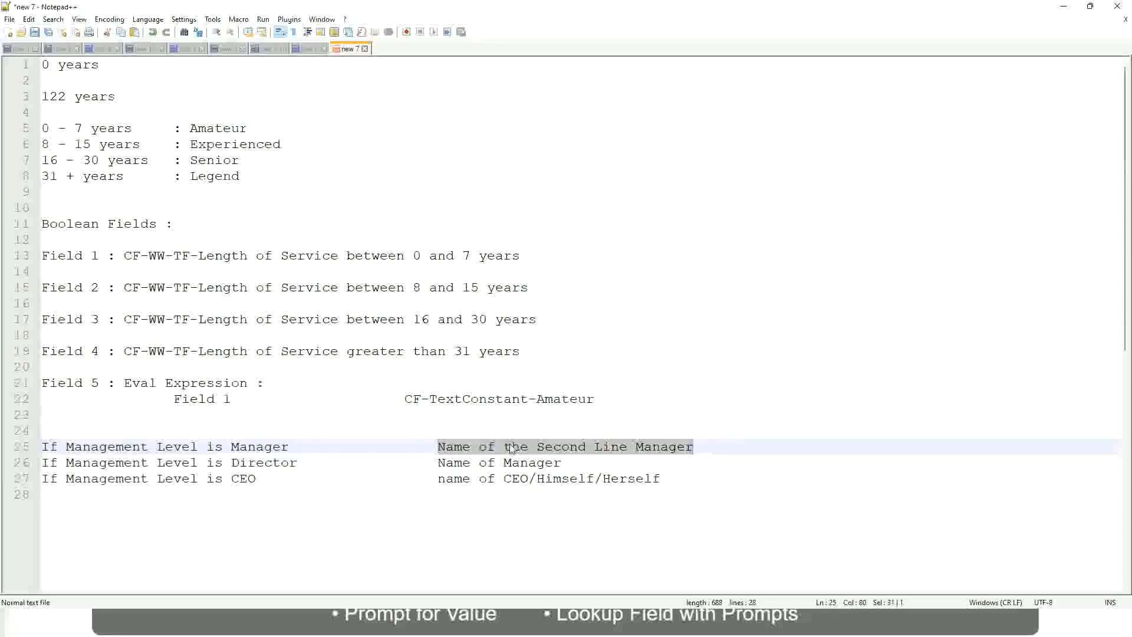
click(527, 446)
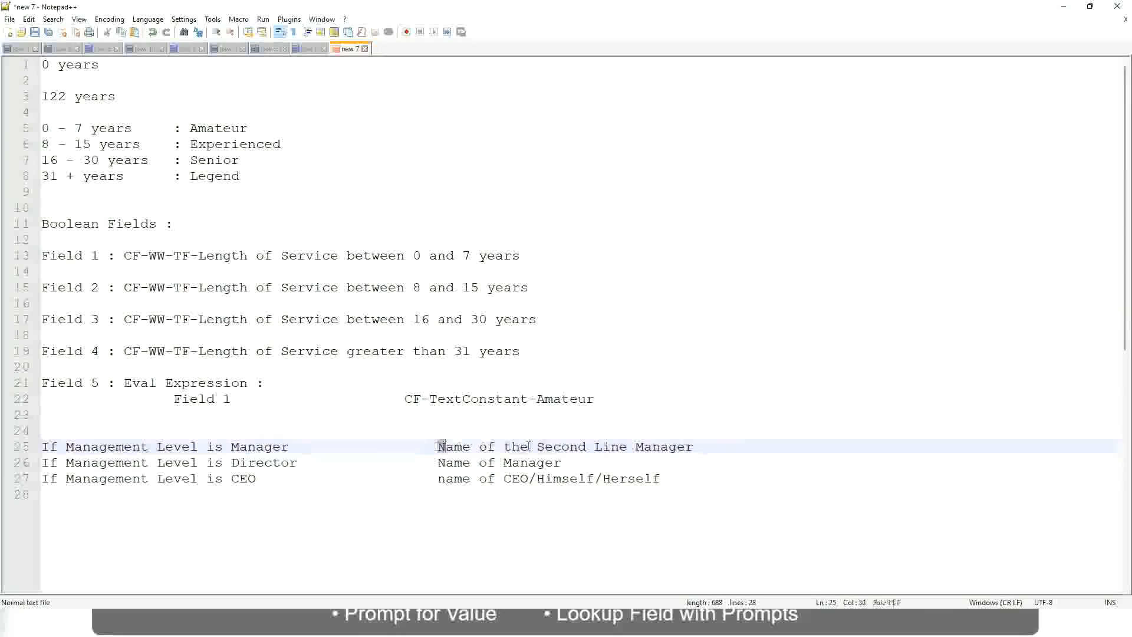
drag(438, 447, 696, 446)
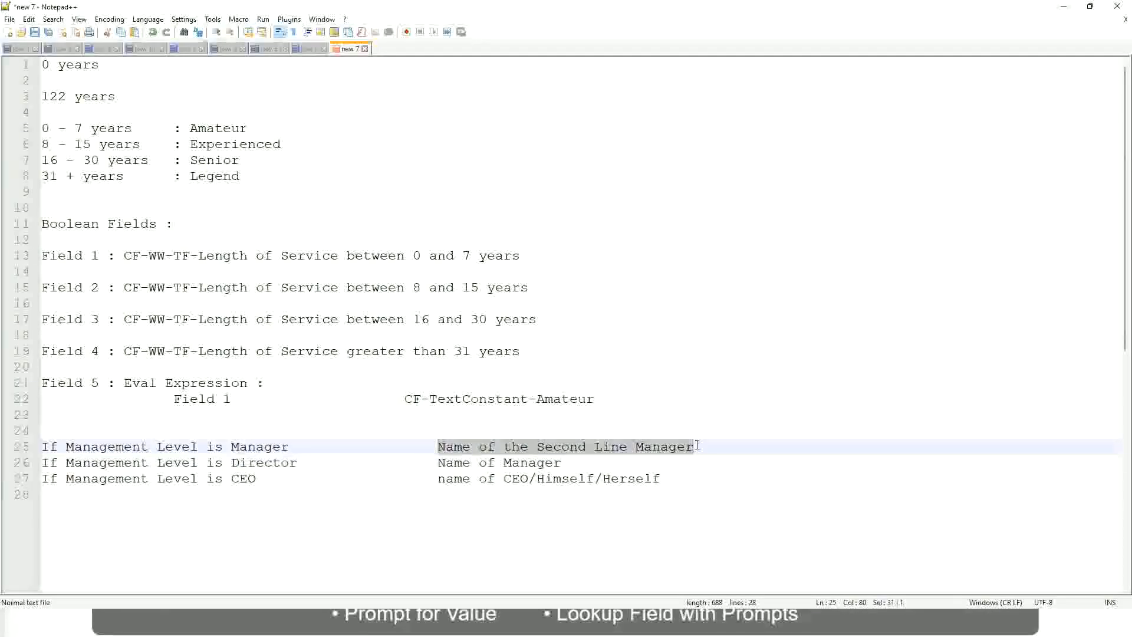
click(579, 449)
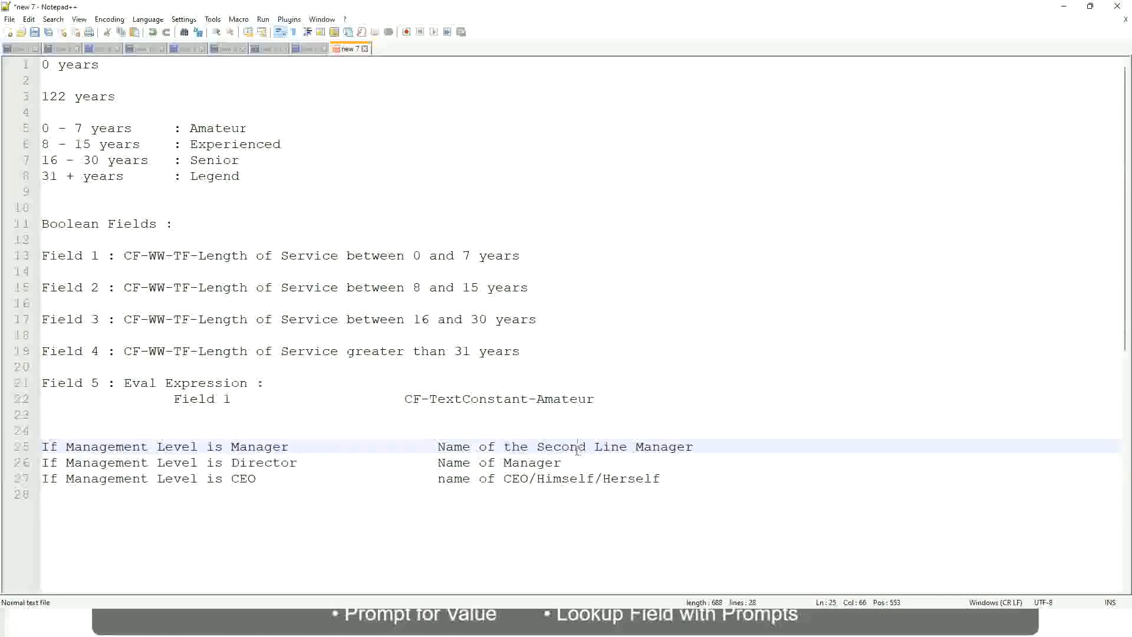
click(295, 447)
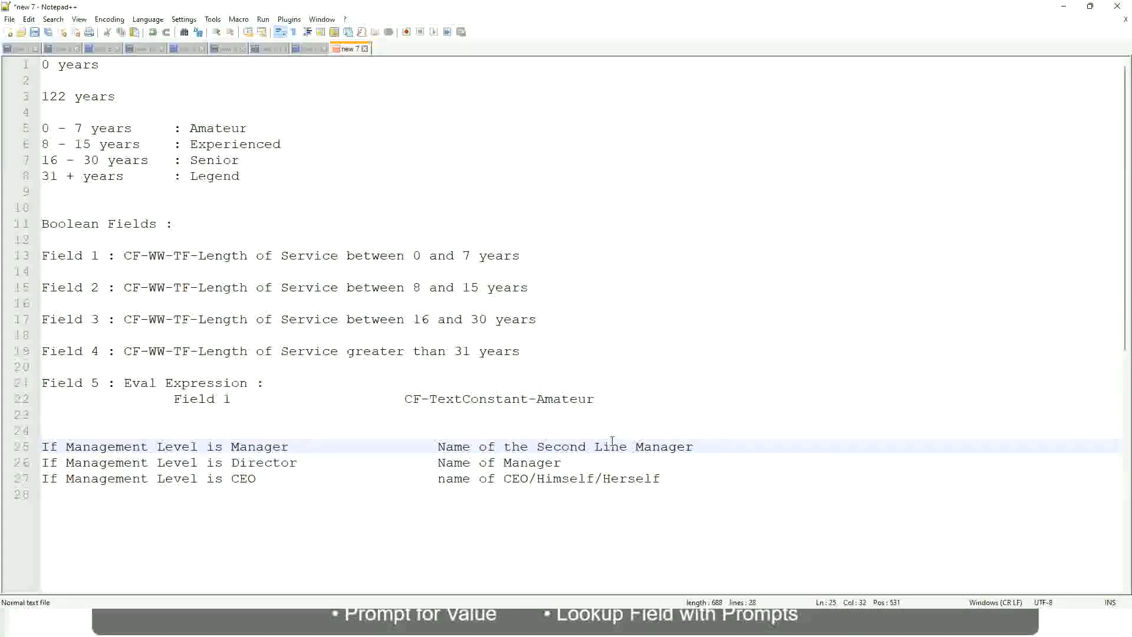
click(579, 446)
click(711, 443)
click(668, 439)
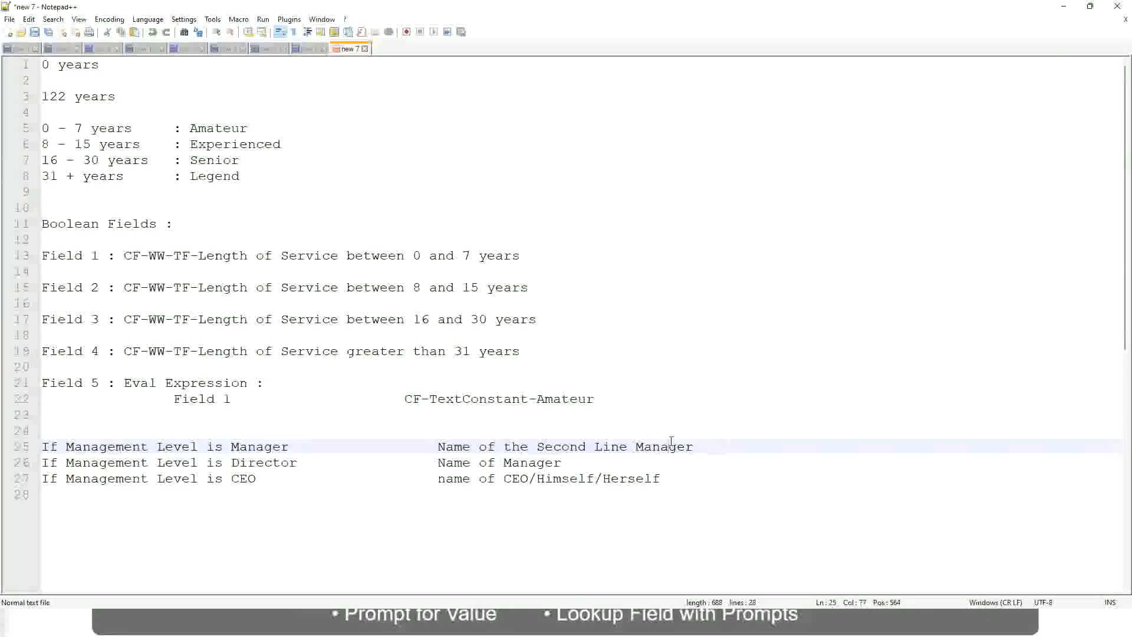
Compare the fixed experience band labels, Amateur to Legend, with the outcomes of the management-level rules
double_click(216, 131)
double_click(218, 146)
double_click(216, 162)
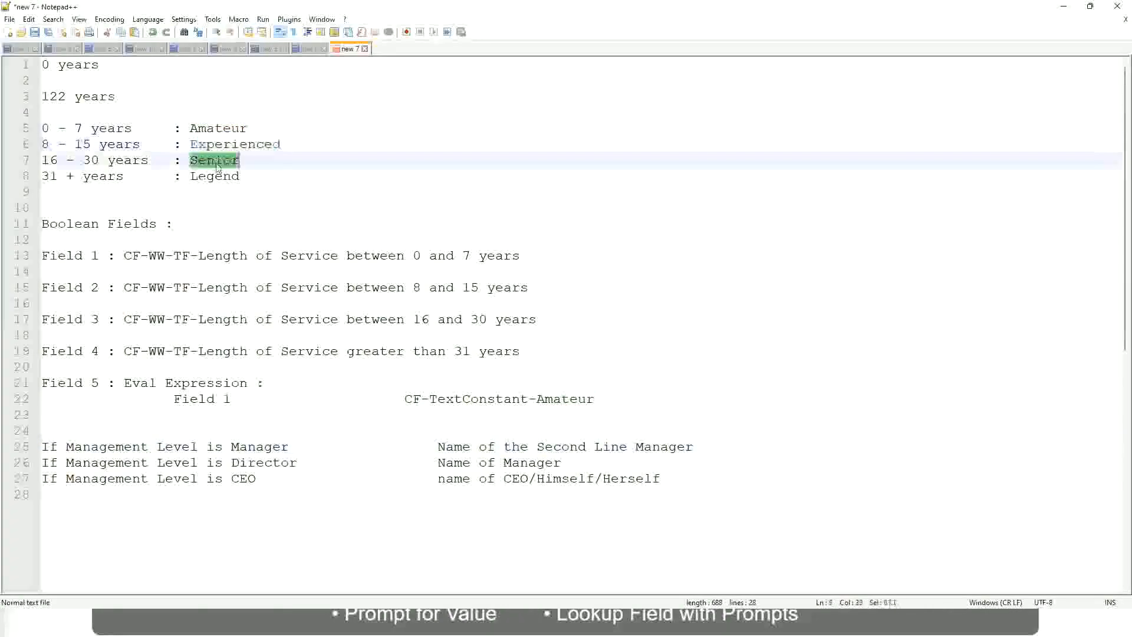
click(215, 176)
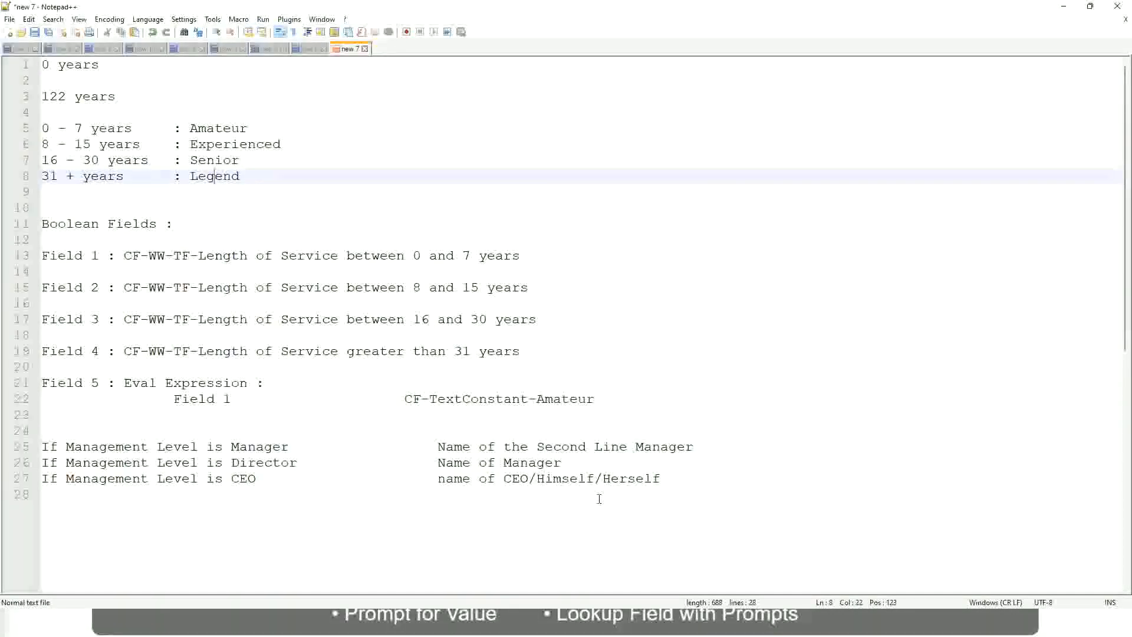
click(579, 478)
click(531, 461)
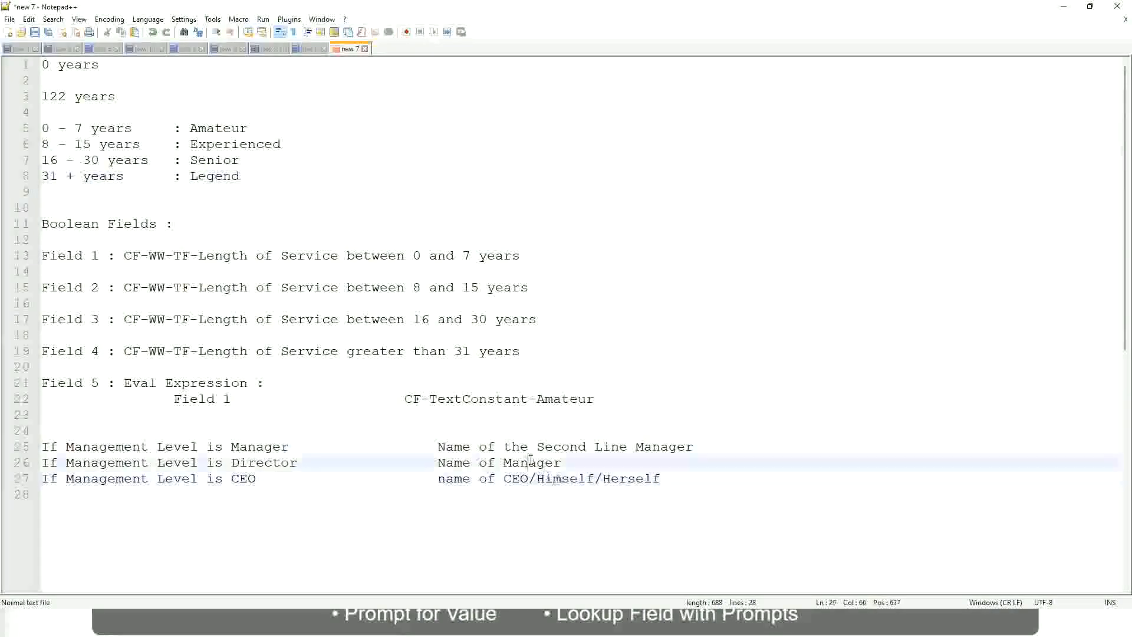
click(543, 448)
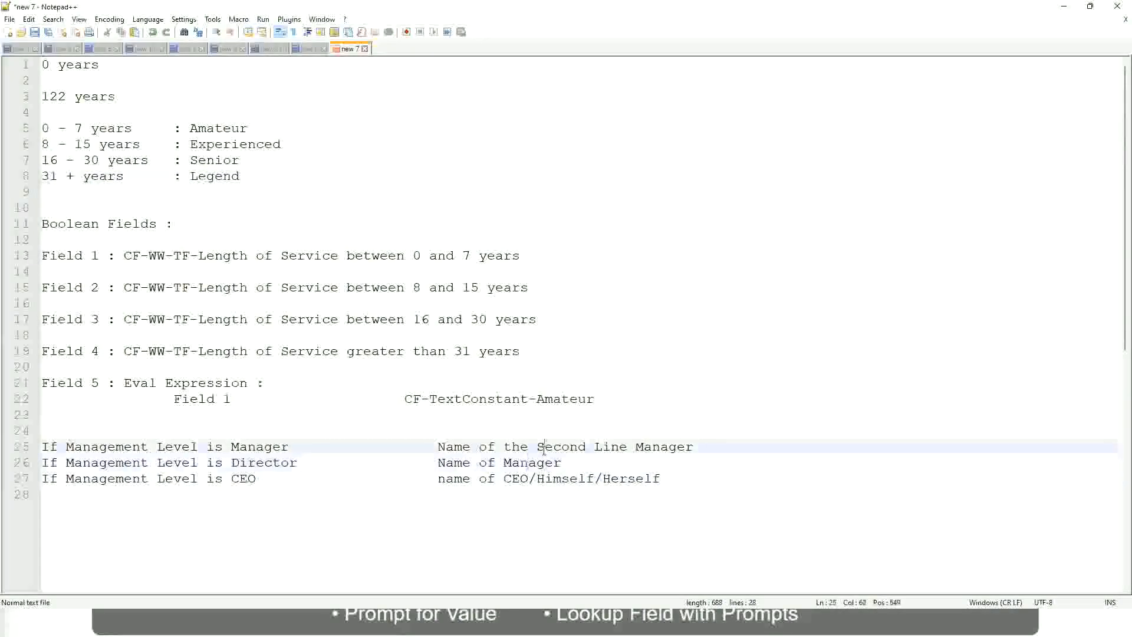
click(308, 466)
Switch to Workday, copy the calculated field name "CF-WW-LRB-Identify Experience Bands from years of Service" and finish its save confirmation
key(alt+Tab)
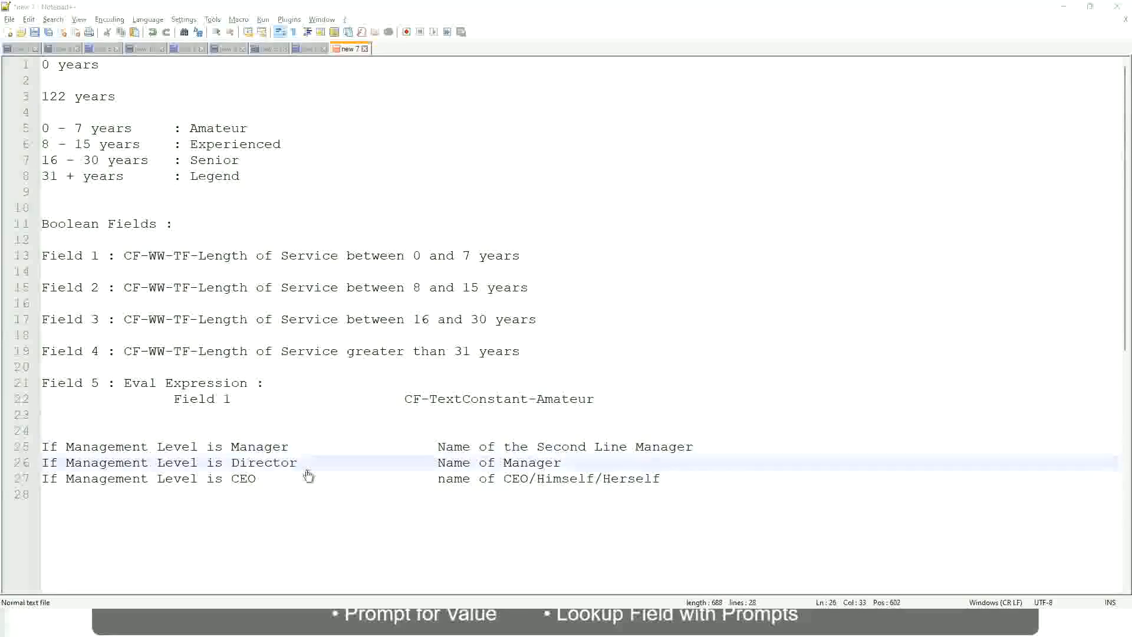
scroll(416, 207, down, 4)
scroll(440, 226, up, 4)
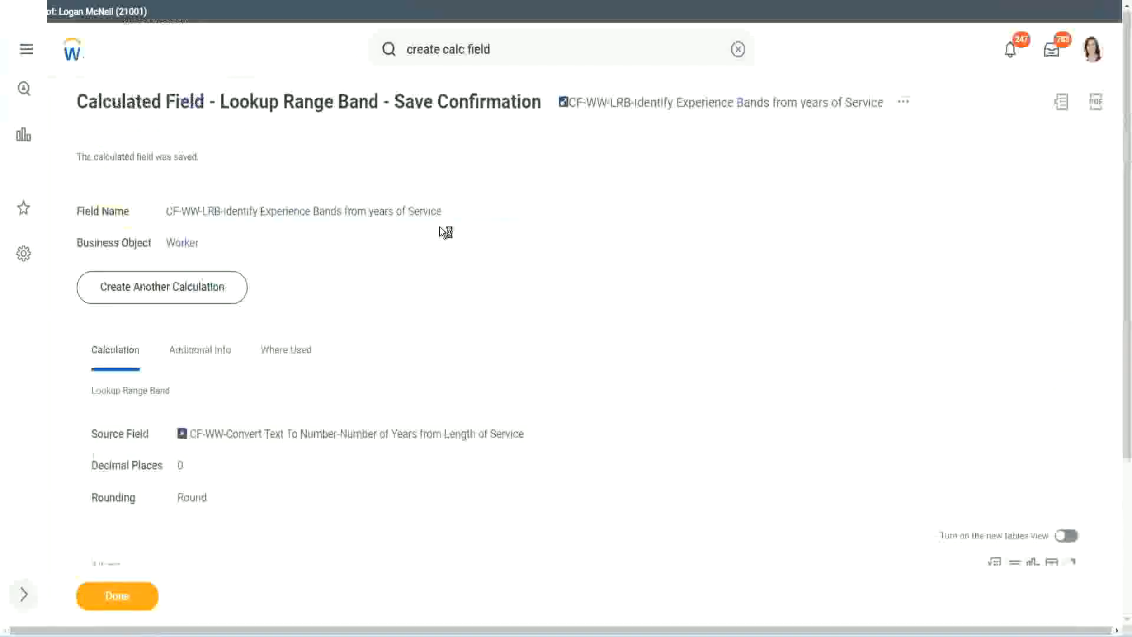
right_click(663, 110)
click(701, 177)
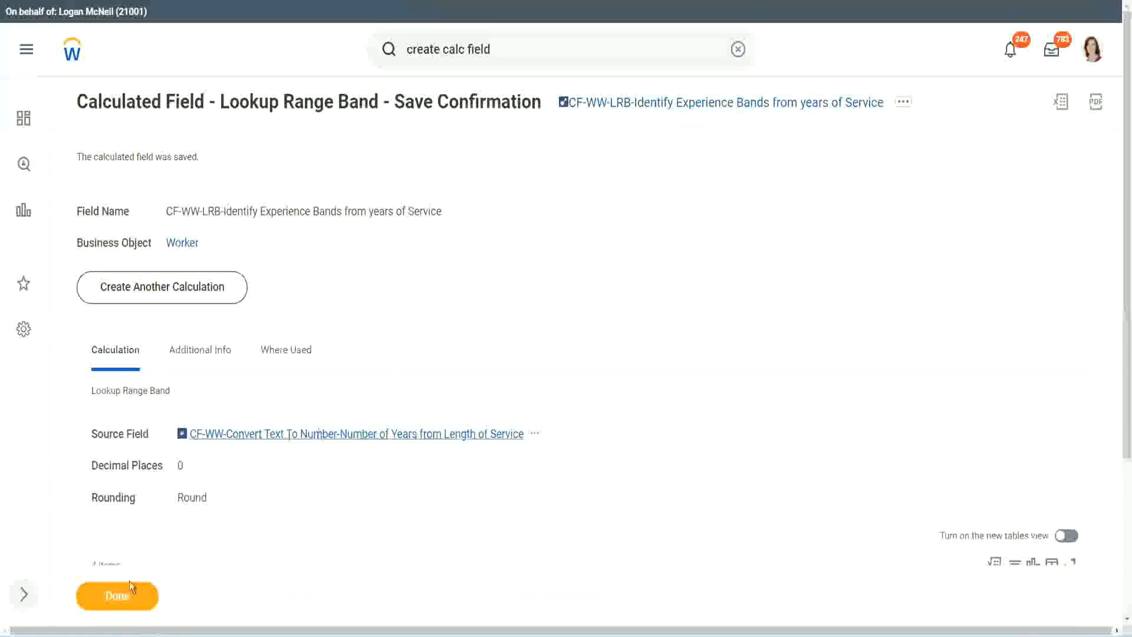
click(109, 605)
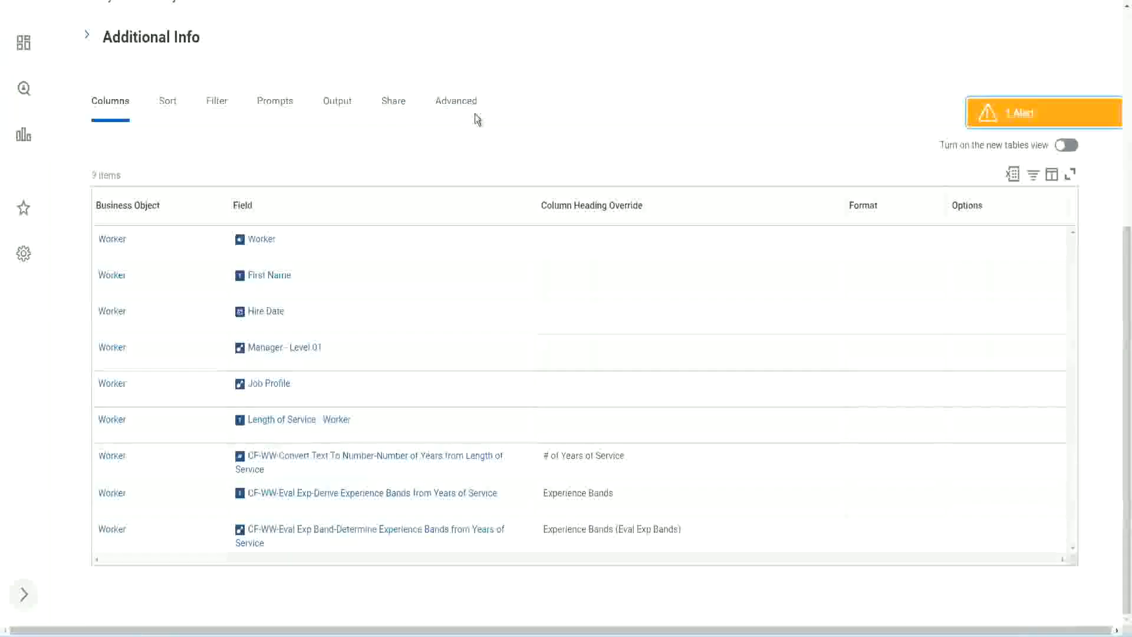
Open the WW Employee Details custom report for editing
scroll(480, 124, up, 6)
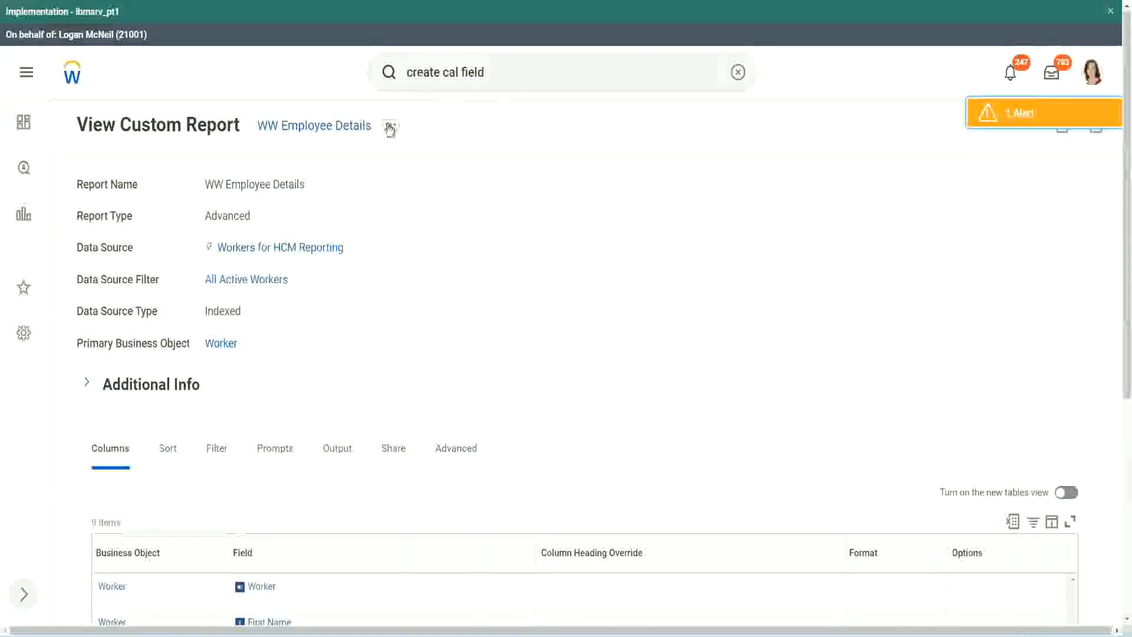
click(391, 126)
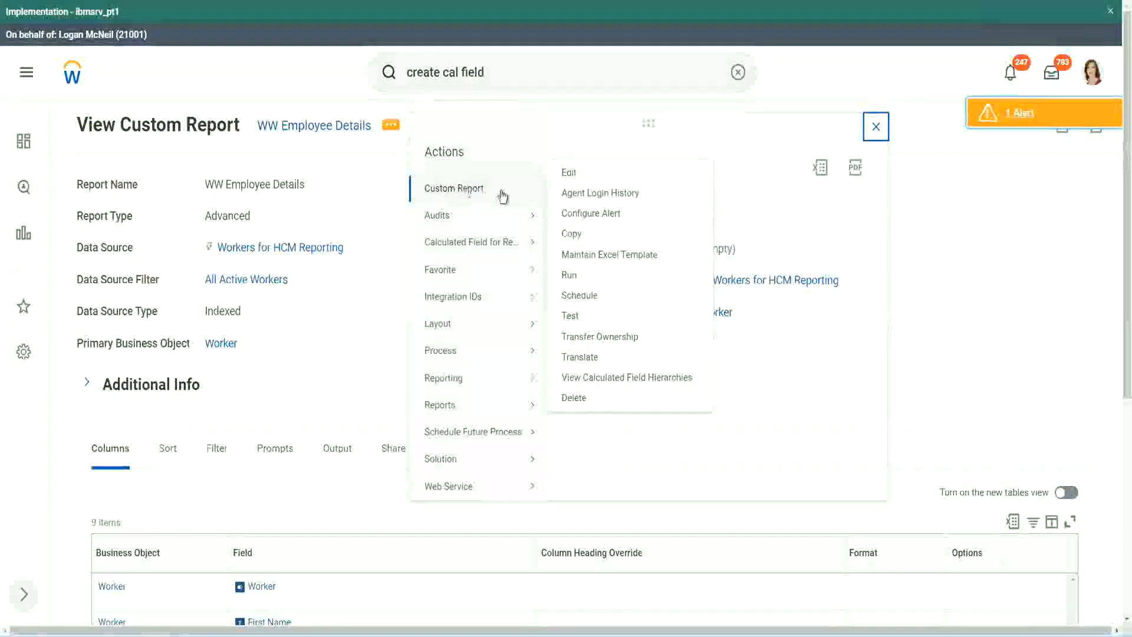
click(577, 176)
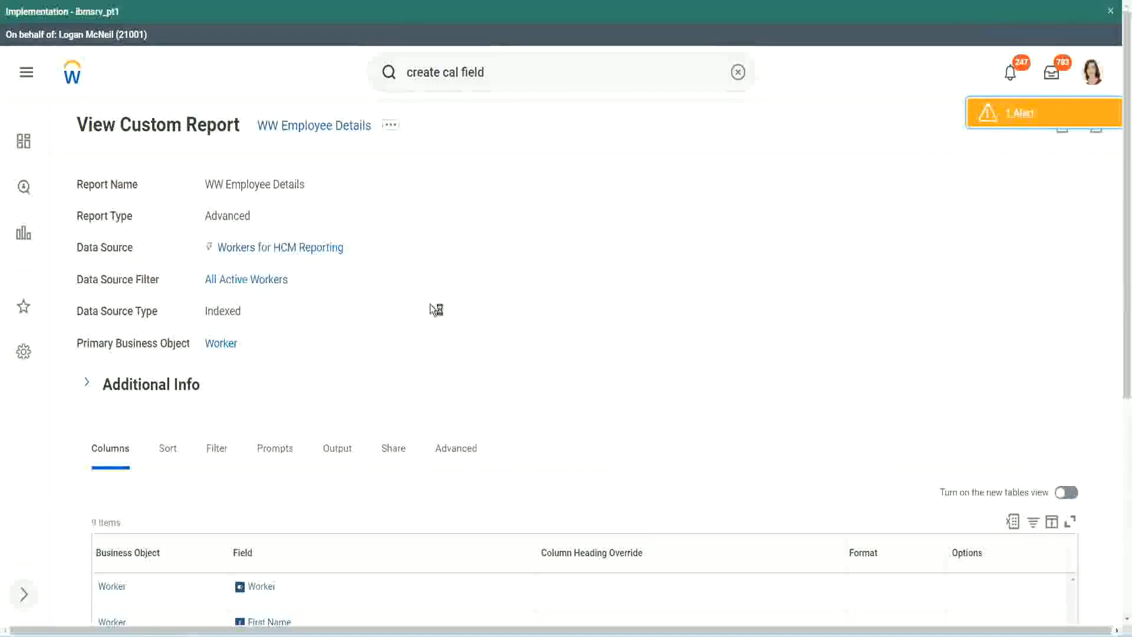
Add a Worker column at the end of the report using the copied field CF-WW-LRB-Identify Experience Bands from years of Service
scroll(431, 308, down, 5)
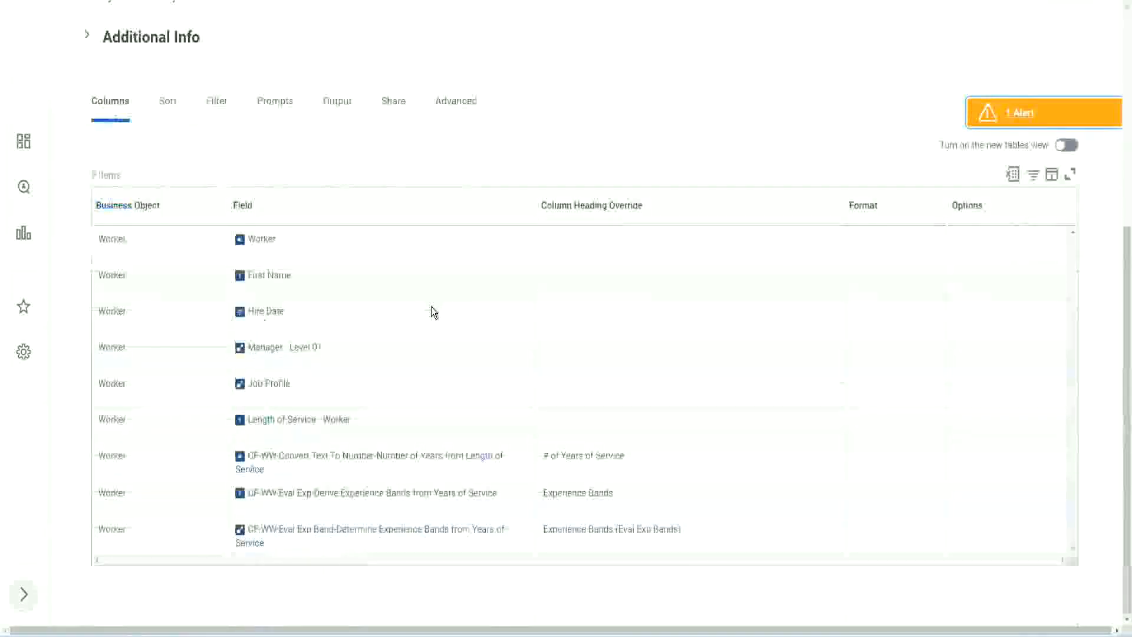
scroll(425, 329, down, 7)
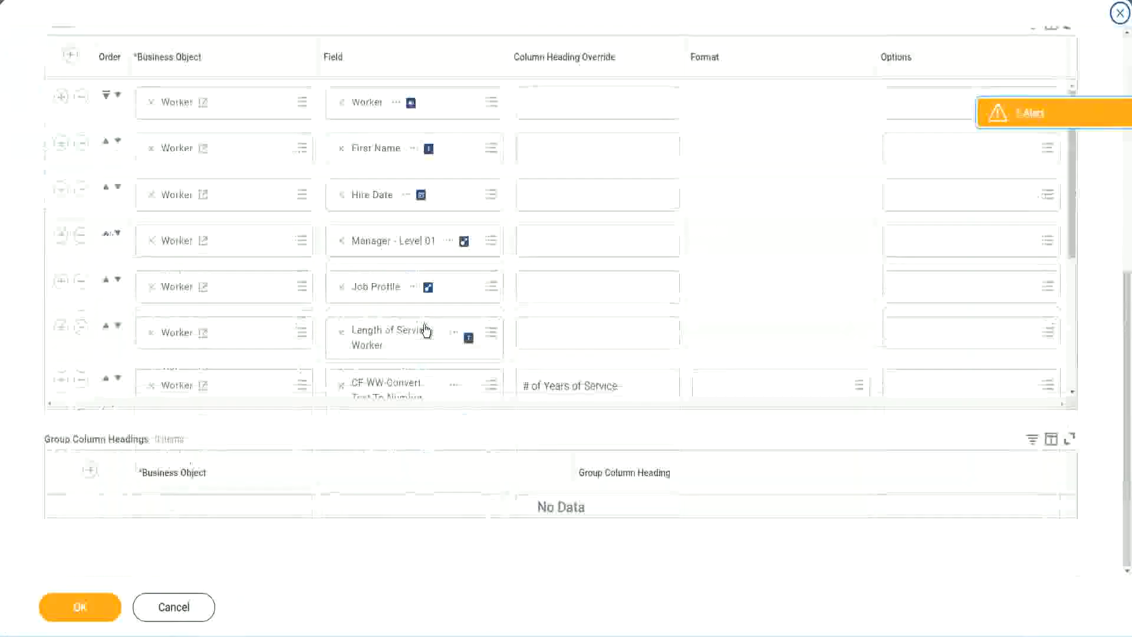
scroll(260, 341, down, 4)
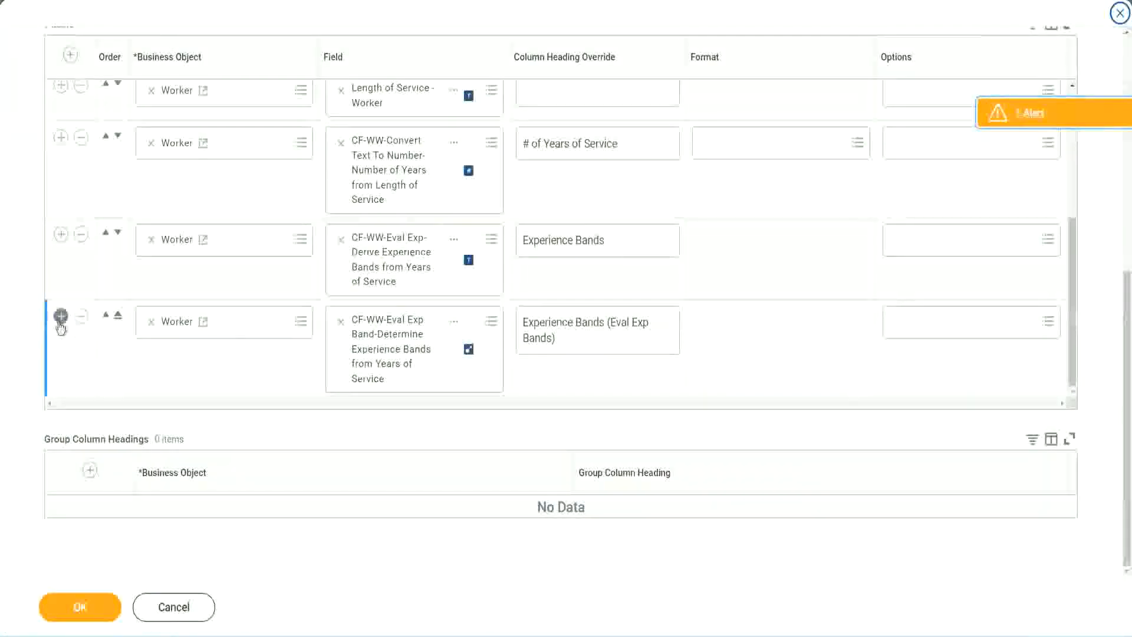
click(61, 317)
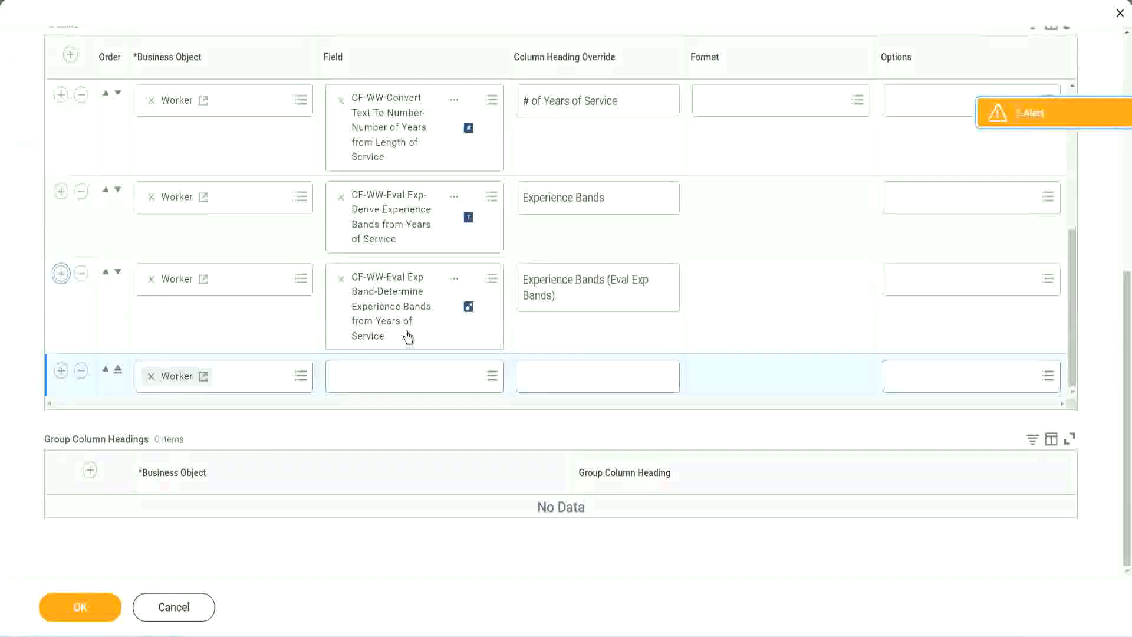
click(384, 376)
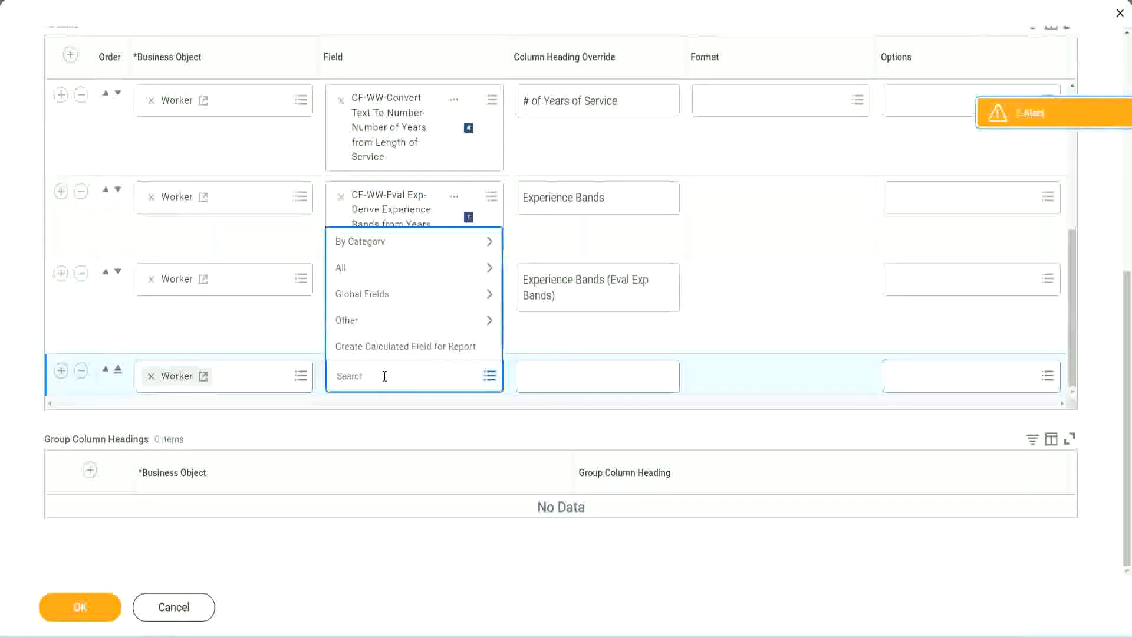
key(ctrl+v)
key(Return)
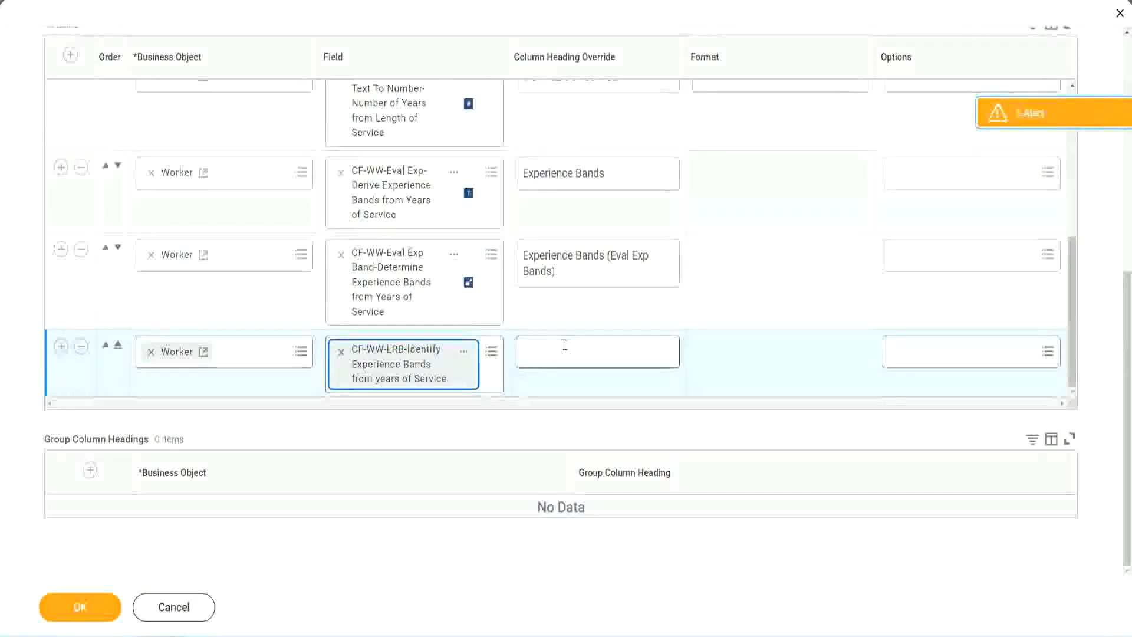
Set the new column's heading override to "Experience Bands (LRB)"
click(565, 345)
text(Ex)
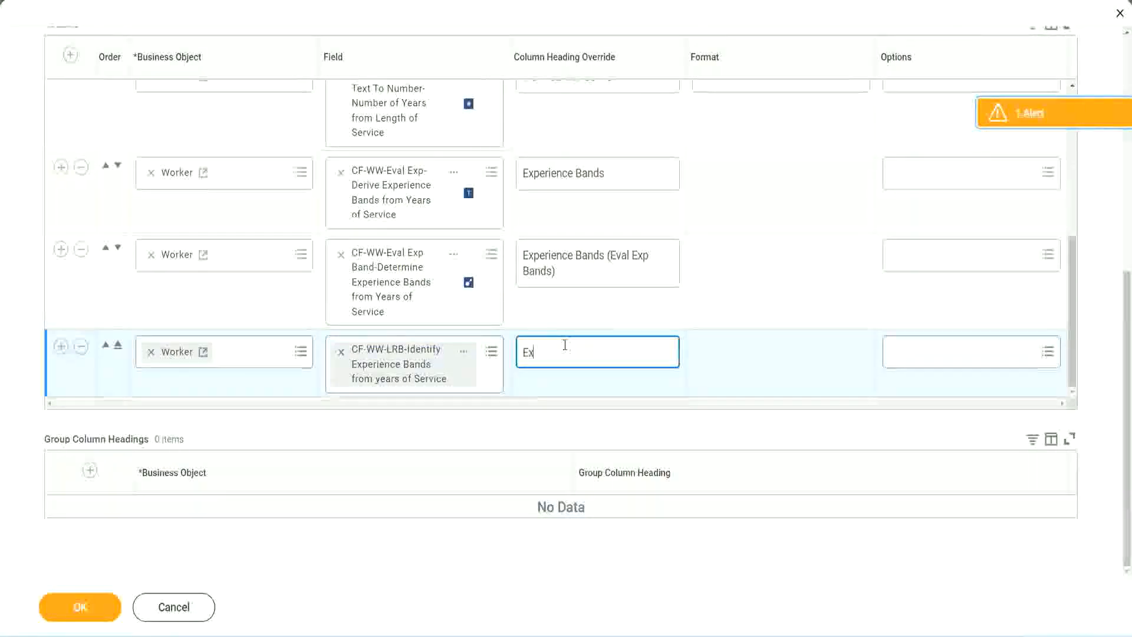
text(perienc)
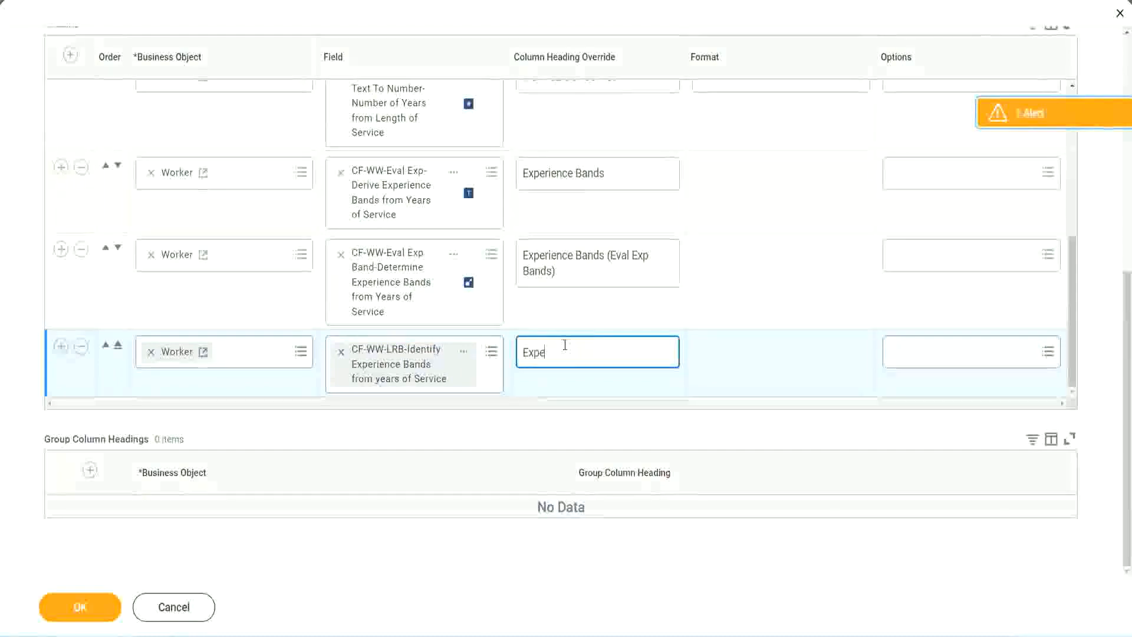
key(BackSpace)
key(BackSpace)
key(BackSpace)
key(BackSpace)
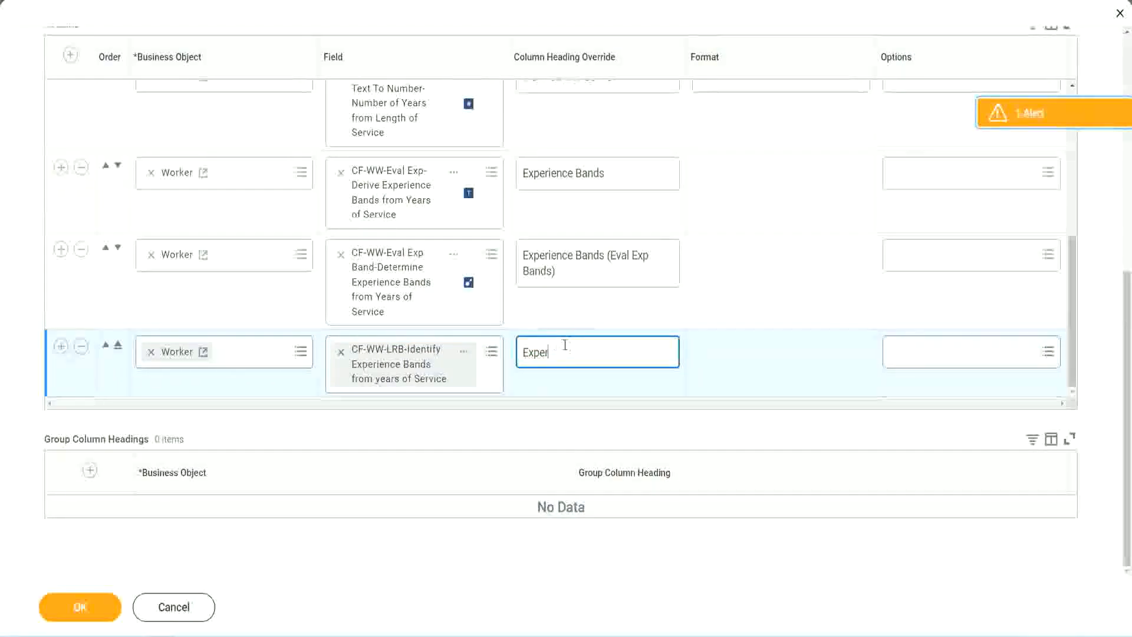
text(ience Band)
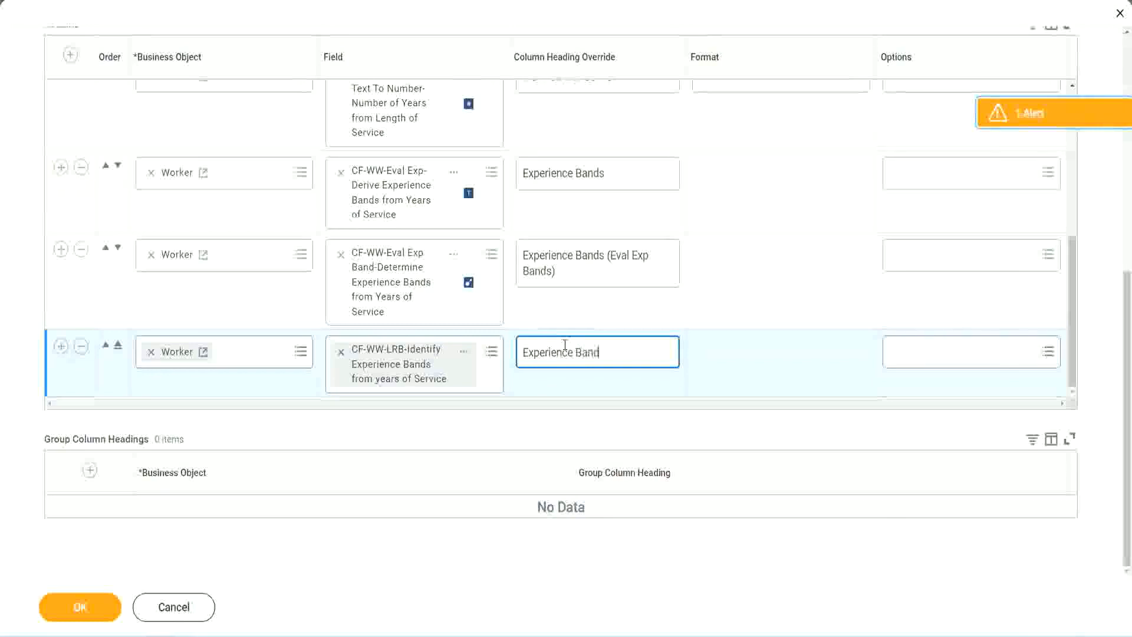
text(s (LRB))
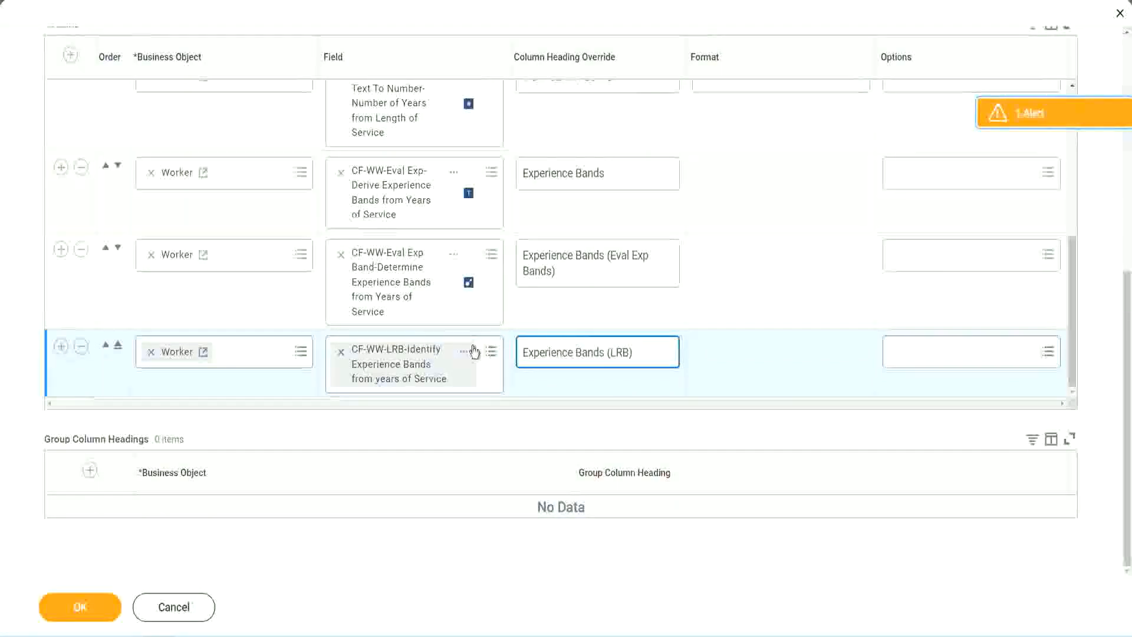
Save the report changes and run WW Employee Details with the worker type prompts left blank
click(90, 613)
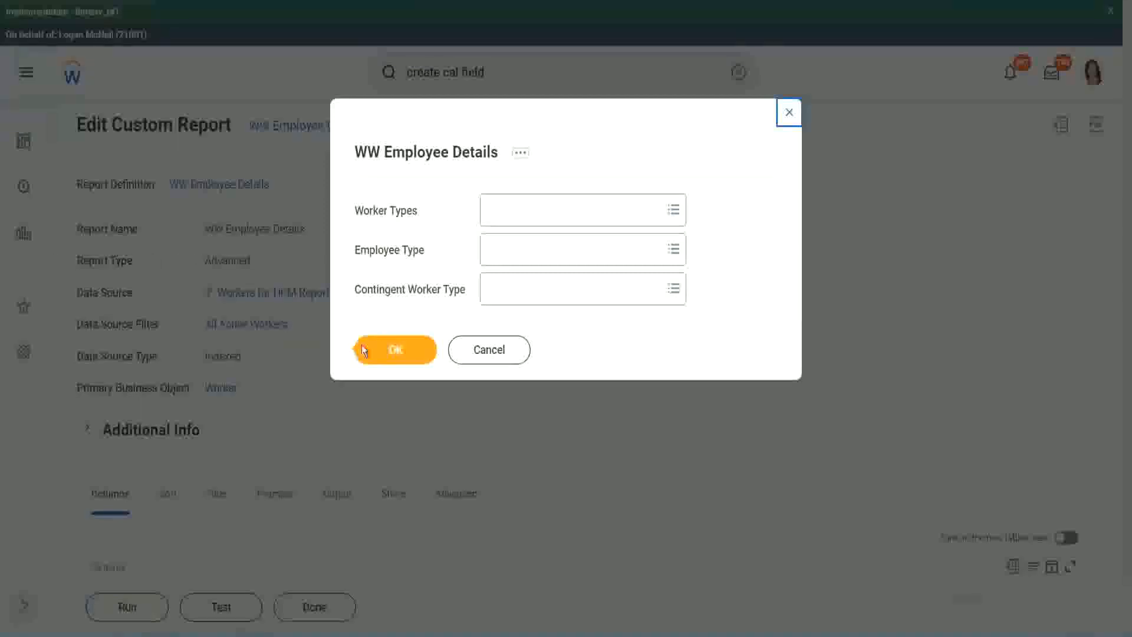
click(401, 352)
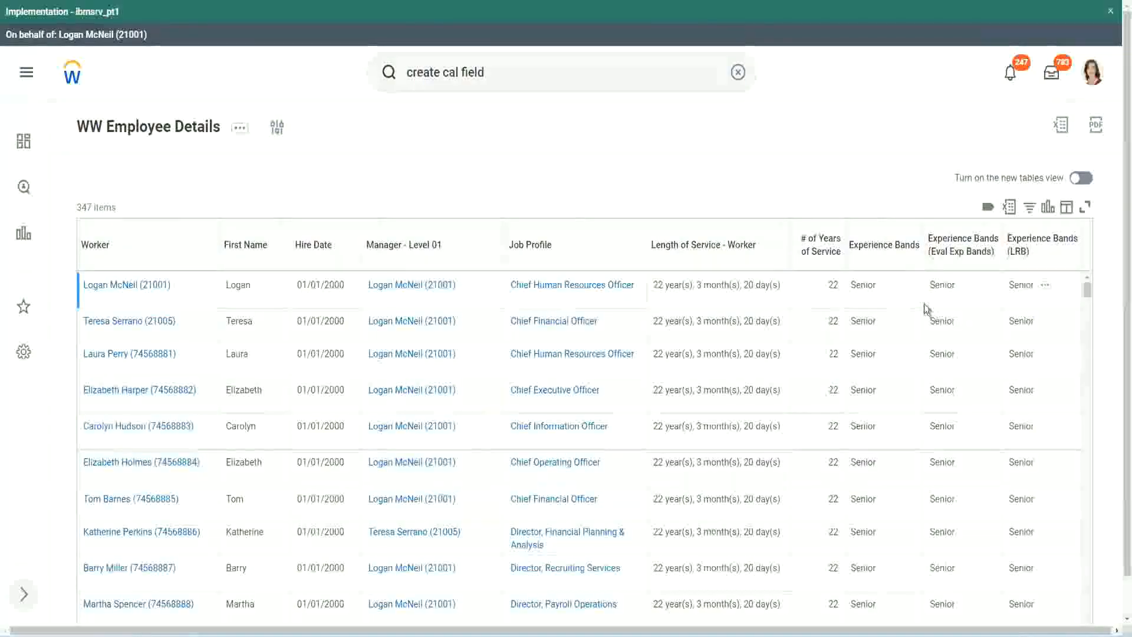
Compare the Experience Bands, Eval Exp Bands and LRB columns across the employees in the report output
double_click(866, 285)
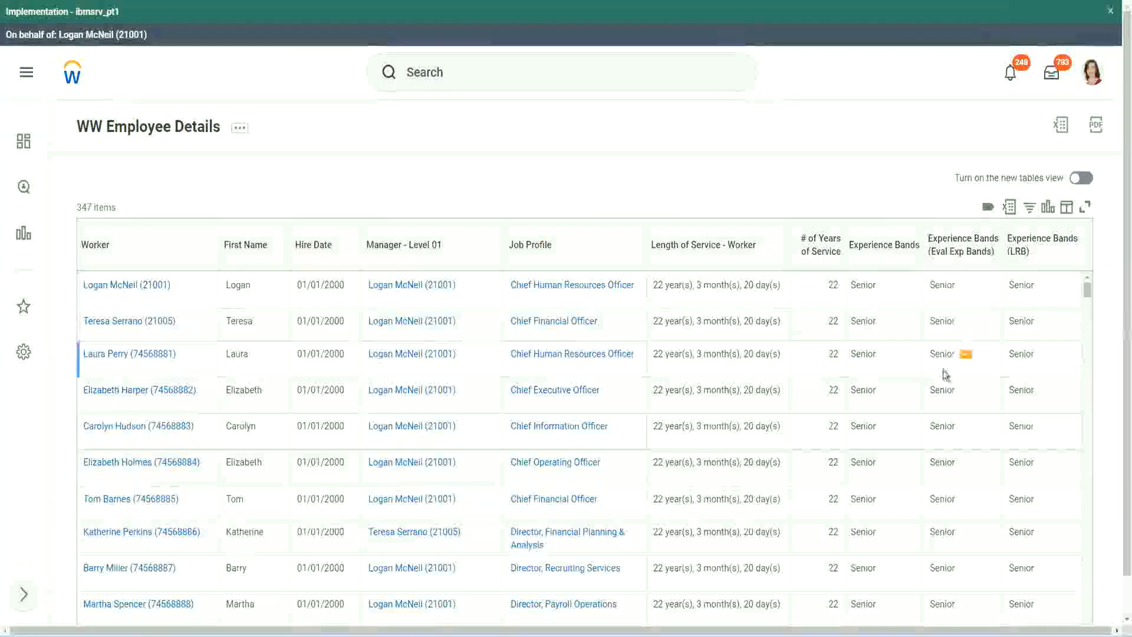
scroll(942, 353, down, 5)
scroll(938, 383, down, 4)
scroll(938, 401, down, 3)
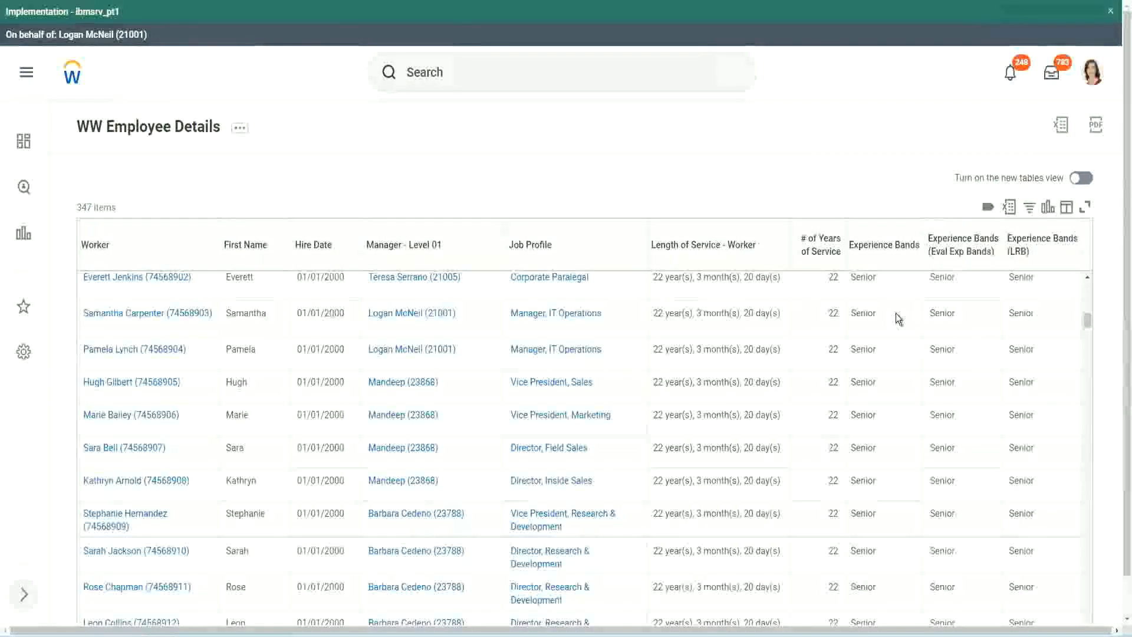
scroll(882, 480, down, 3)
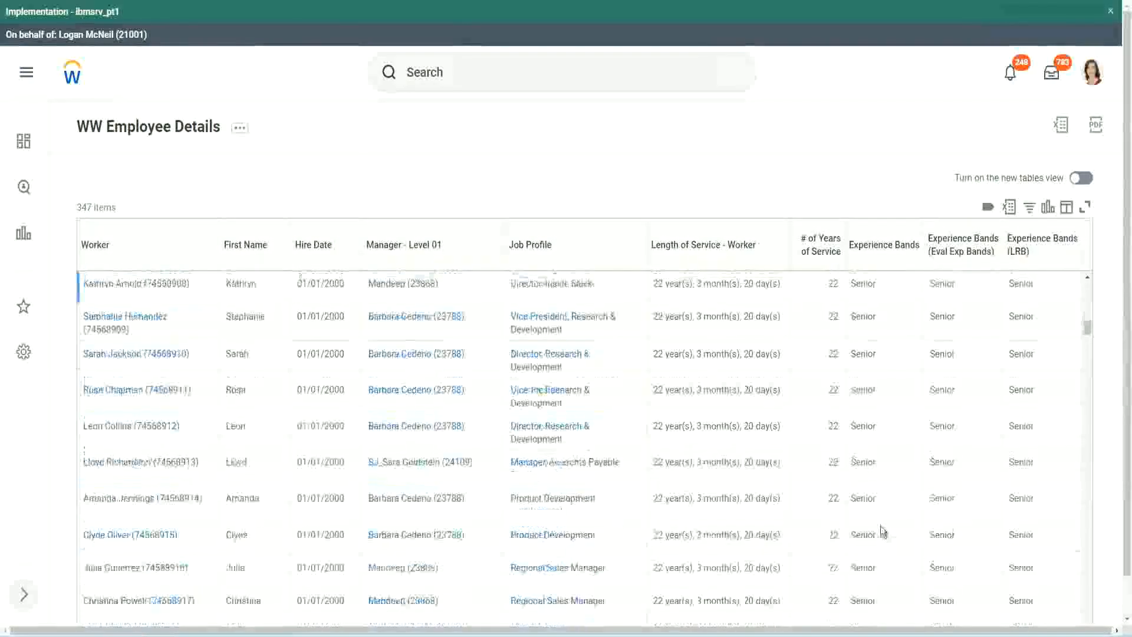
scroll(886, 423, down, 1)
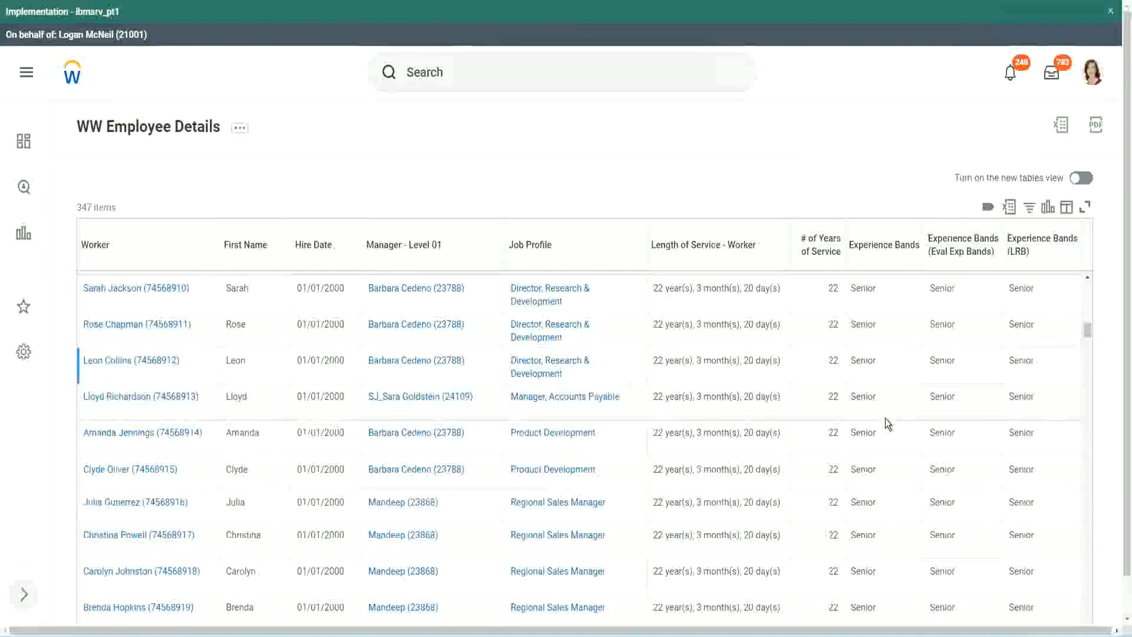